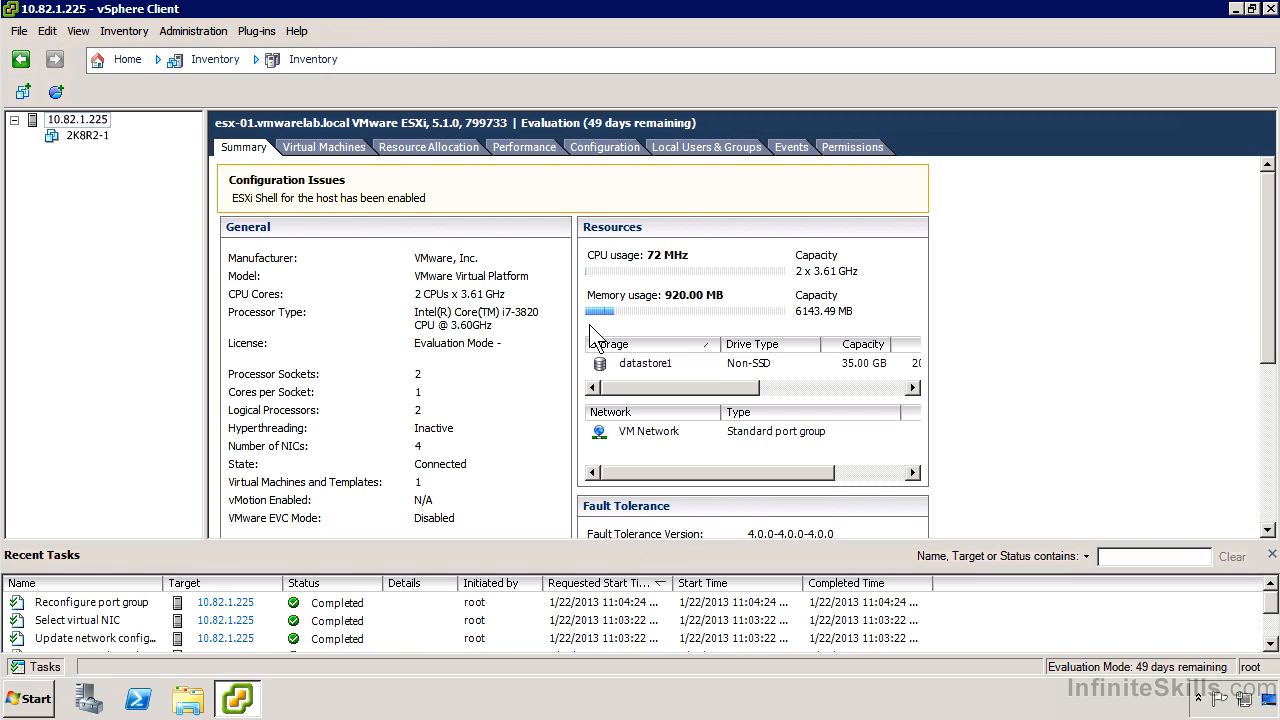
Step: Start creating a new virtual machine on host 10.82.1.225 using the Typical configuration
right_click(96, 122)
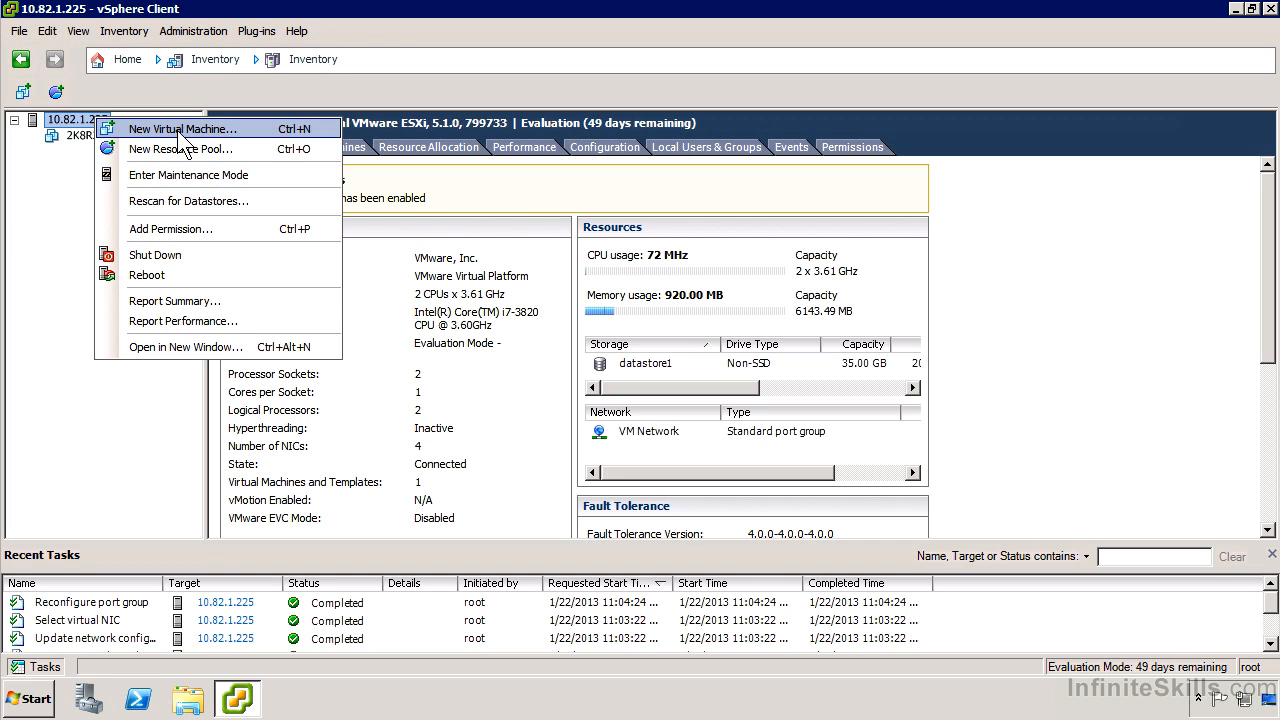
left_click(232, 146)
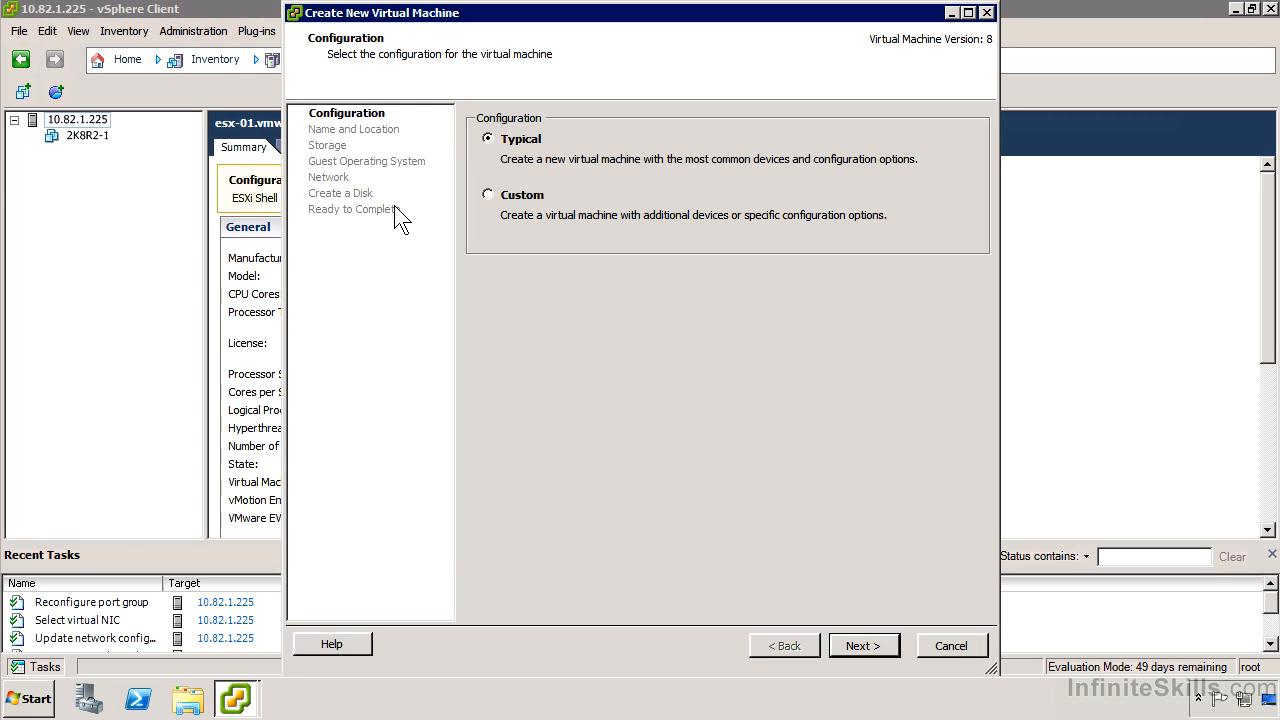
left_click(895, 647)
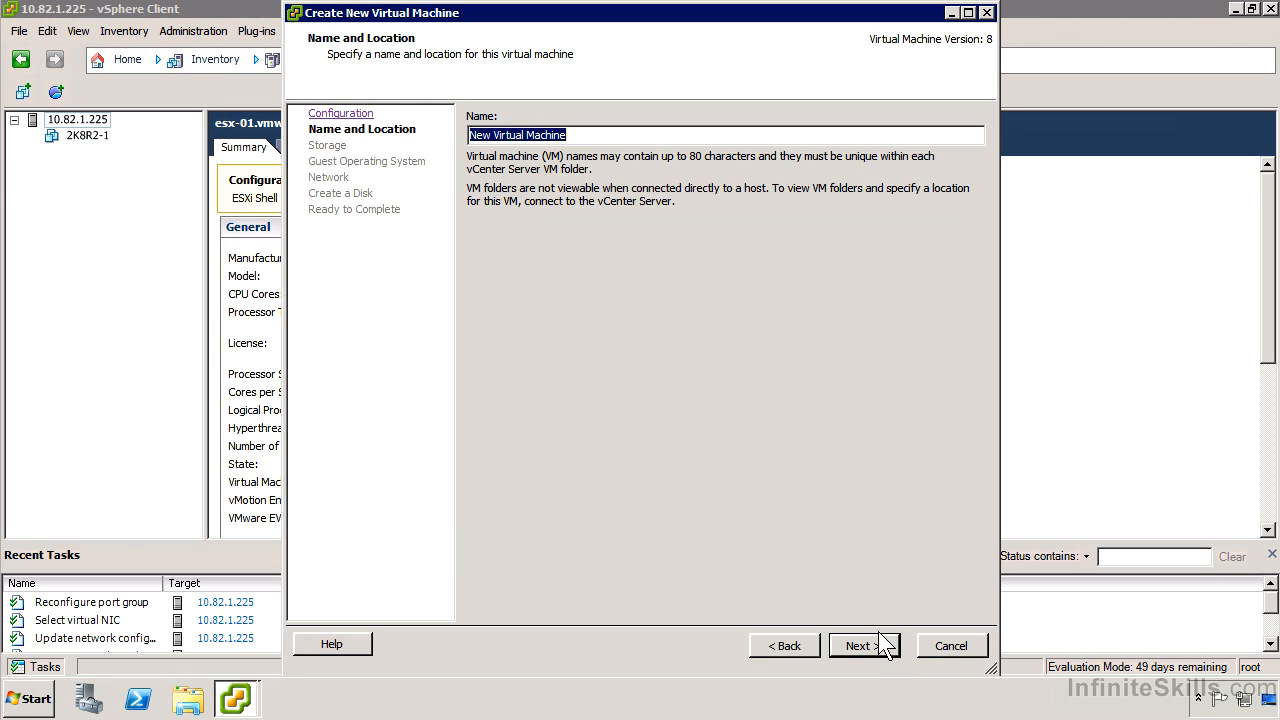
Step: Name the virtual machine W2K8R2-2 and accept datastore1 as the destination storage for its files
type("W2K8R2-")
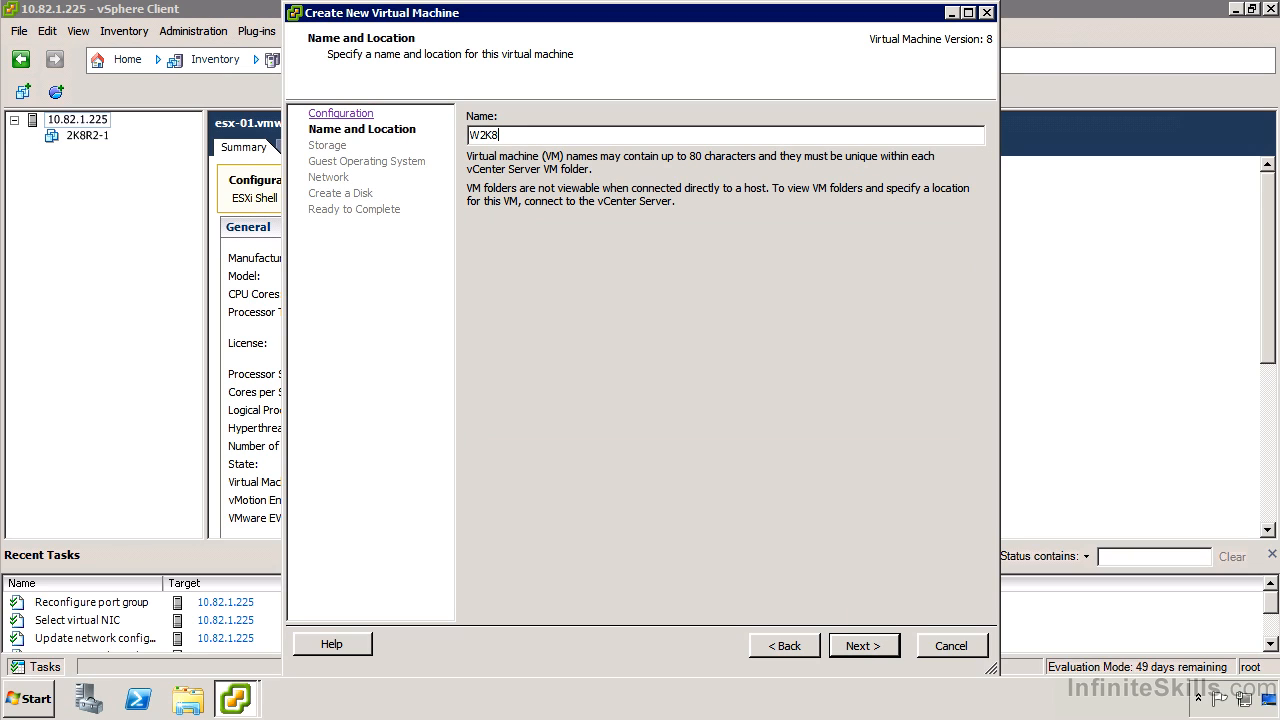
left_click(866, 644)
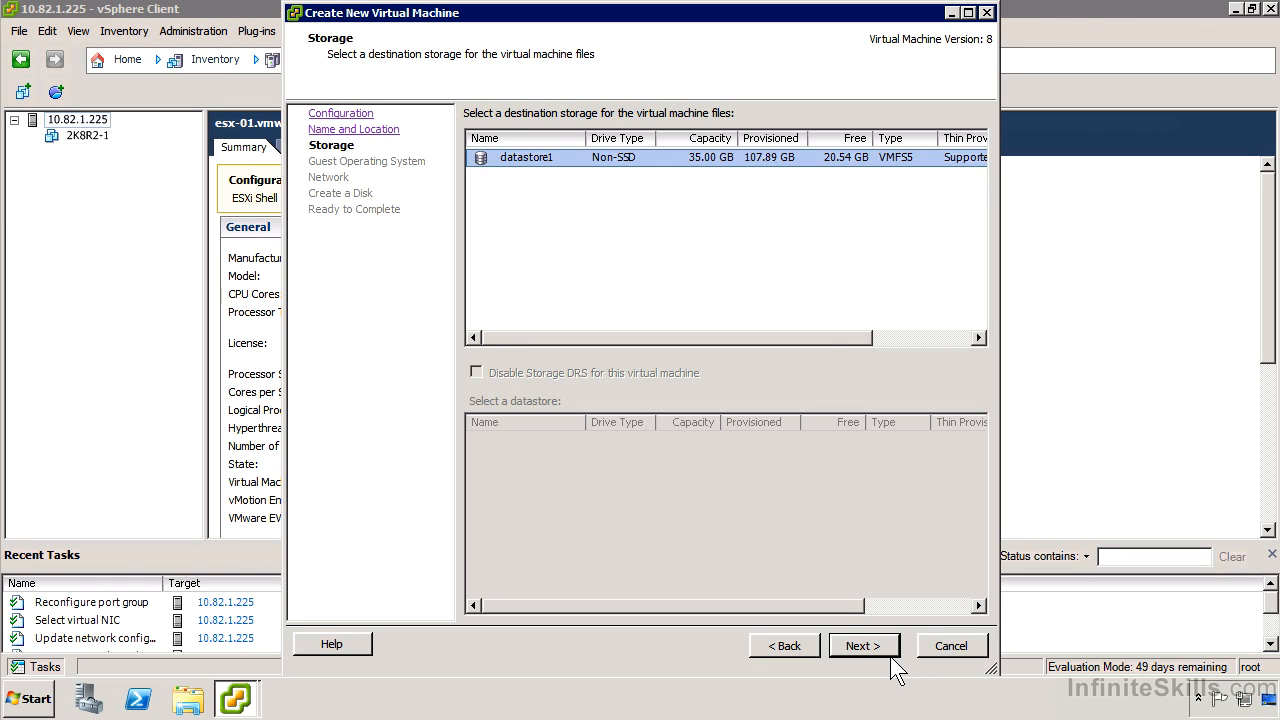
left_click(891, 658)
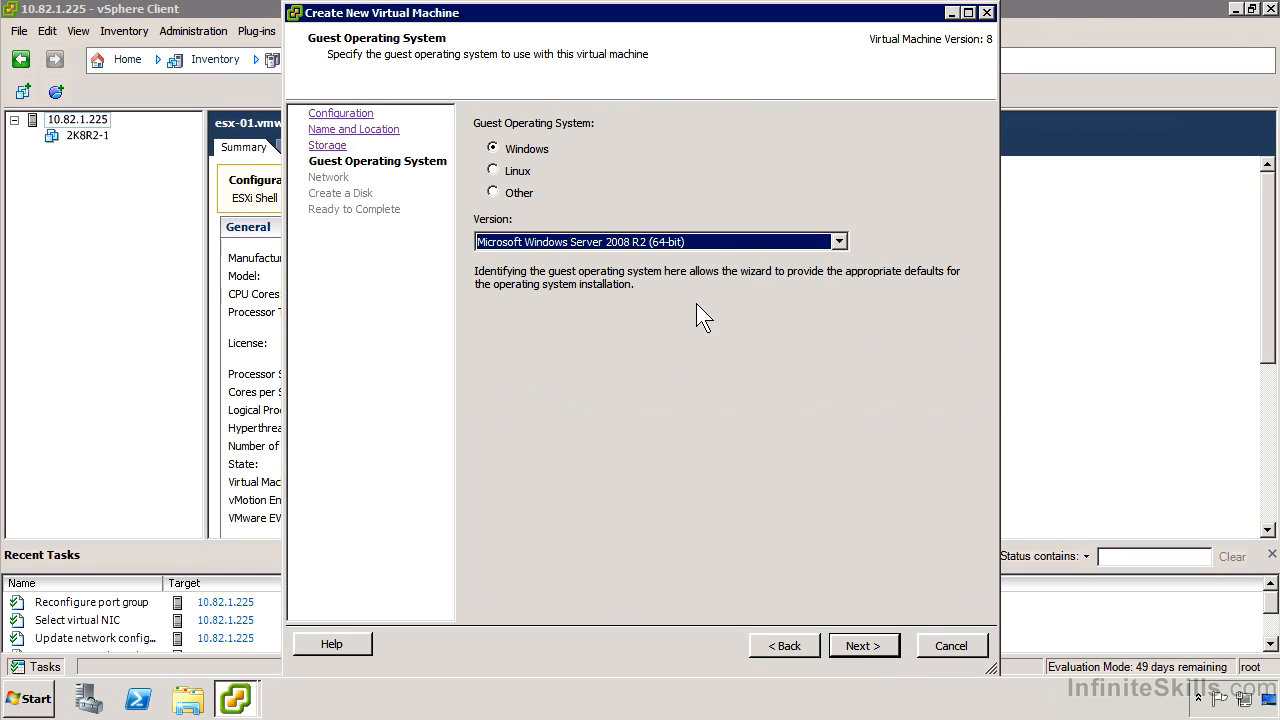
Step: Examine the guest operating system versions offered for Windows, Linux and Other
left_click(714, 245)
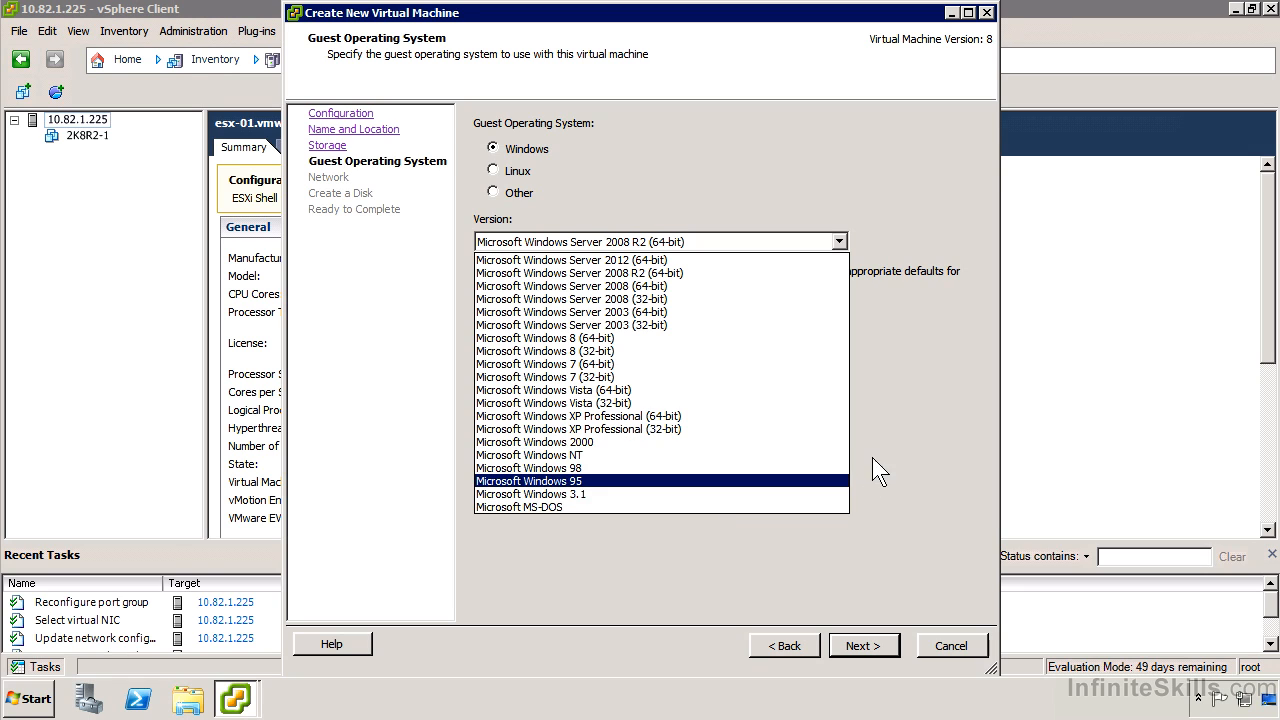
left_click(951, 339)
left_click(530, 171)
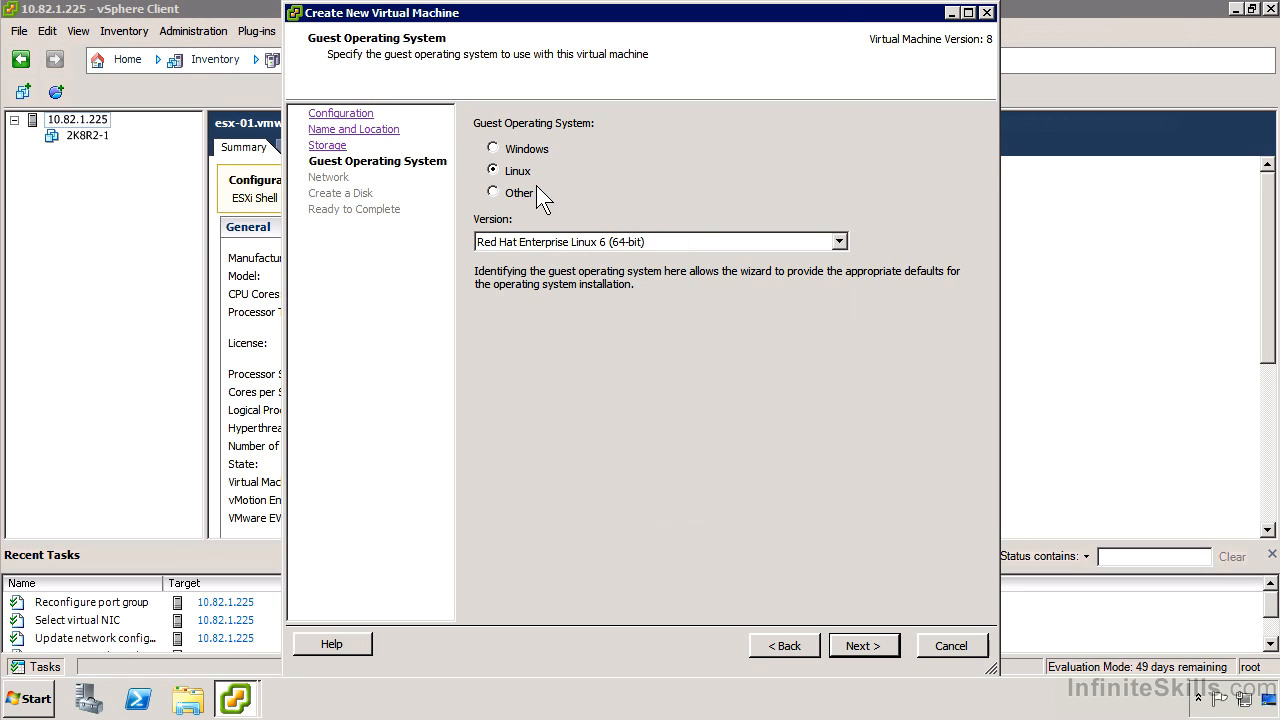
left_click(641, 241)
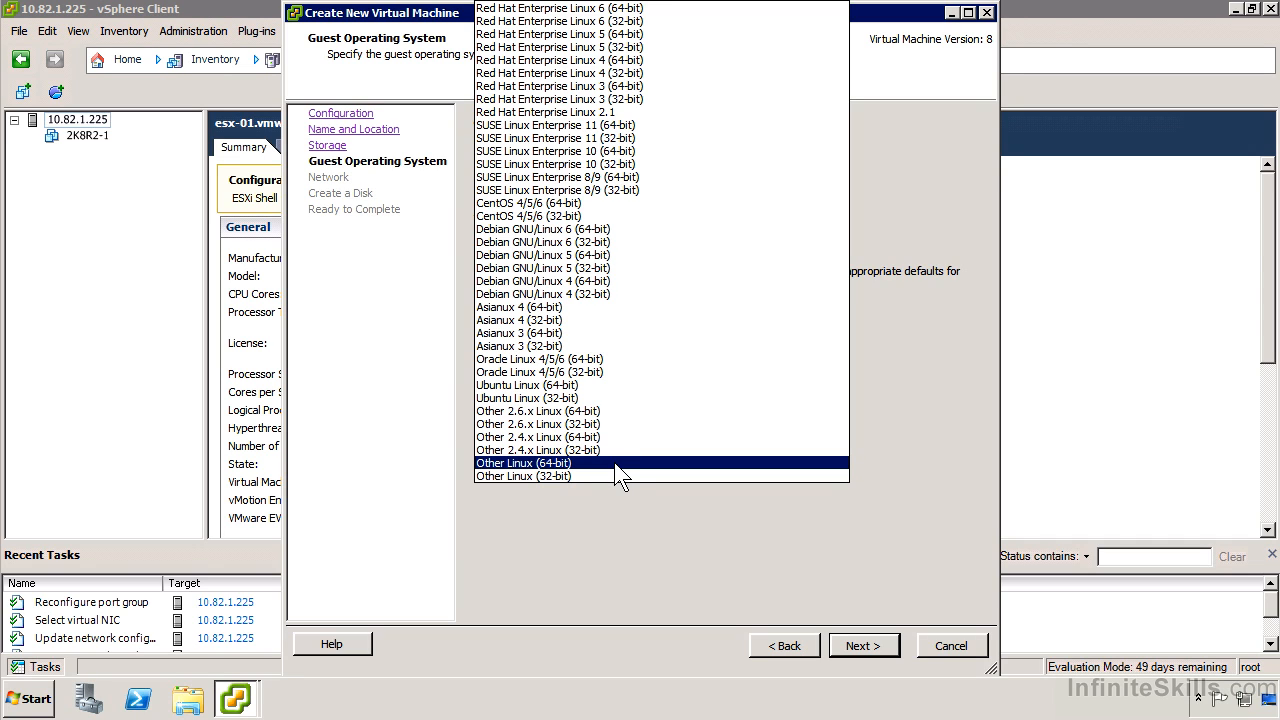
left_click(610, 560)
left_click(518, 192)
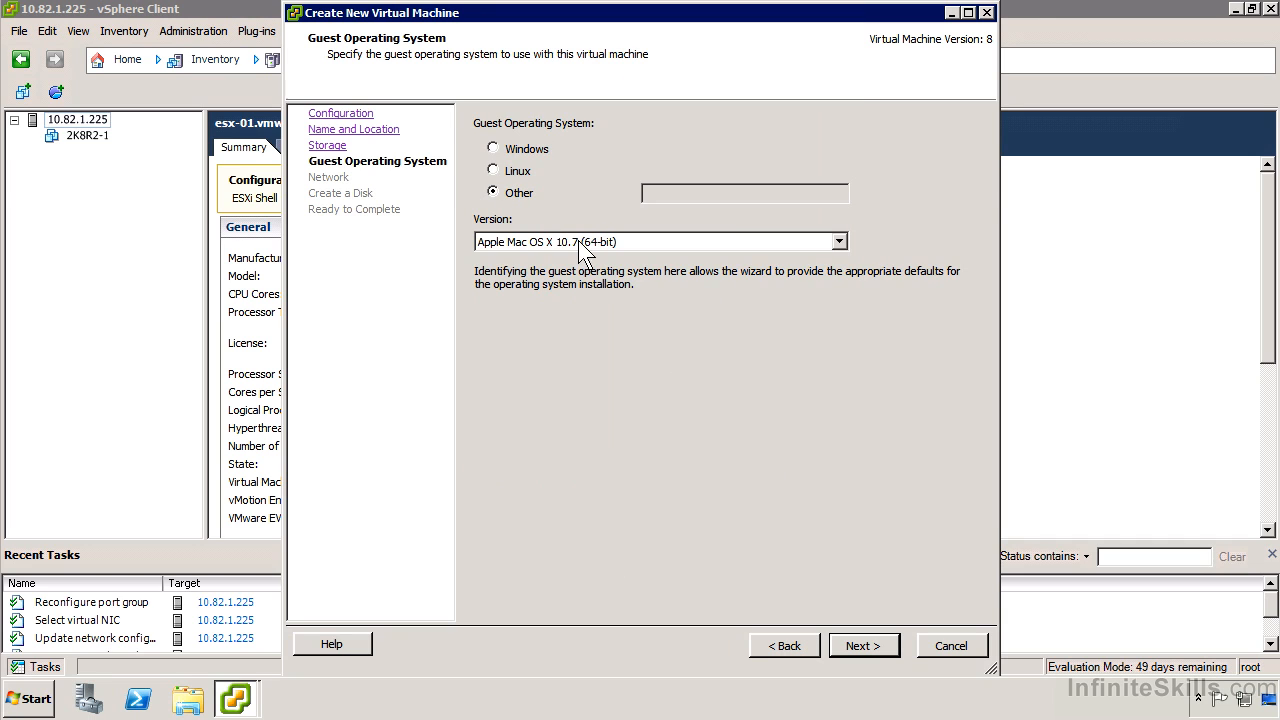
left_click(590, 242)
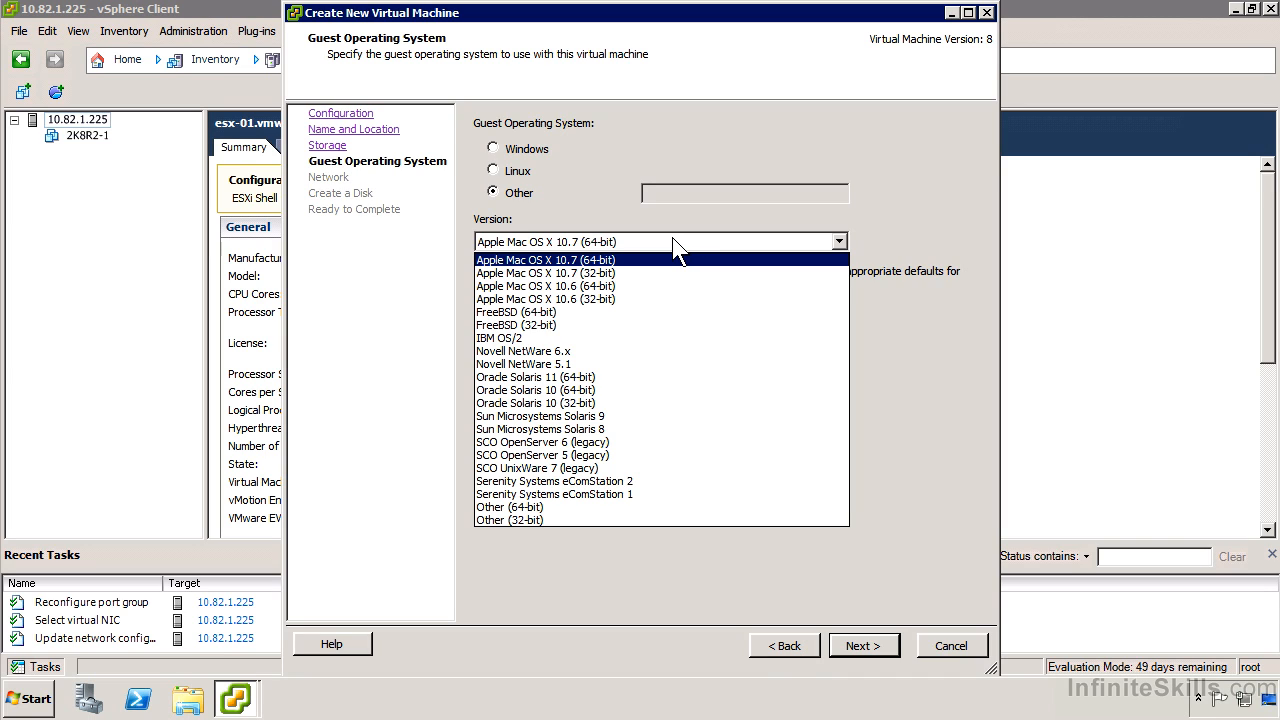
left_click(674, 238)
Step: Set the guest operating system to Windows with version Microsoft Windows Server 2008 R2 (64-bit)
left_click(513, 145)
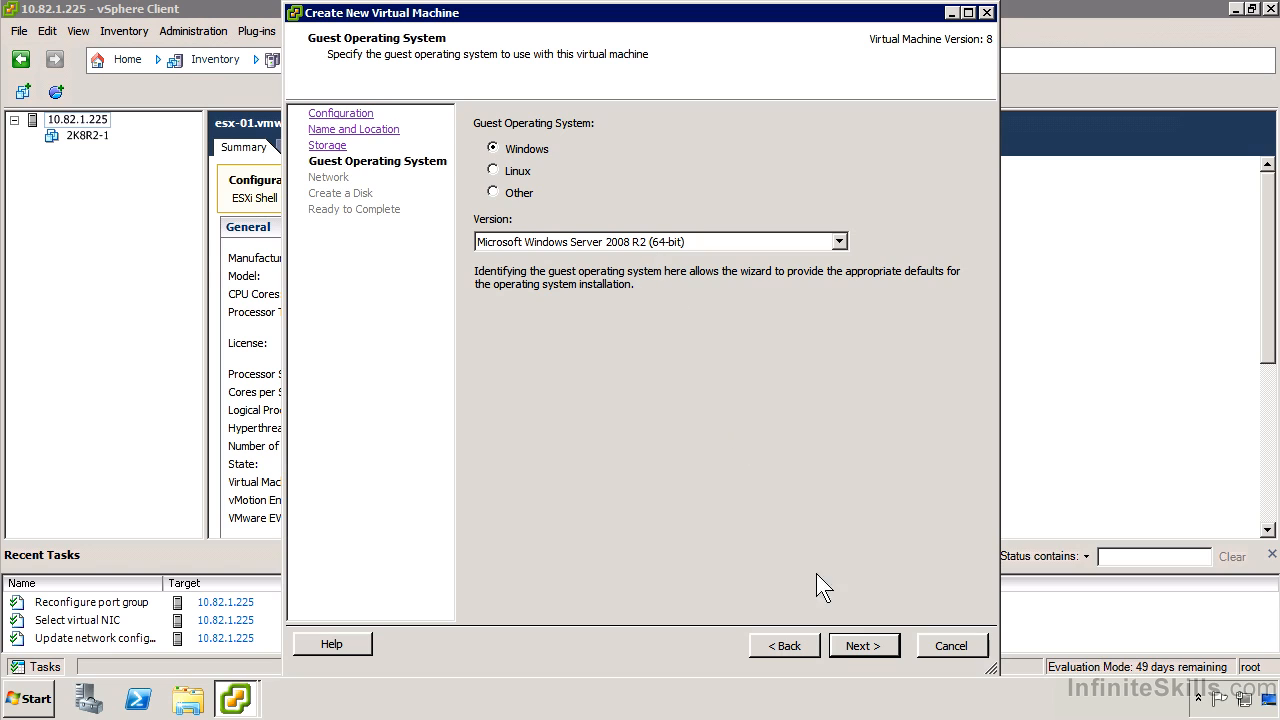
left_click(862, 646)
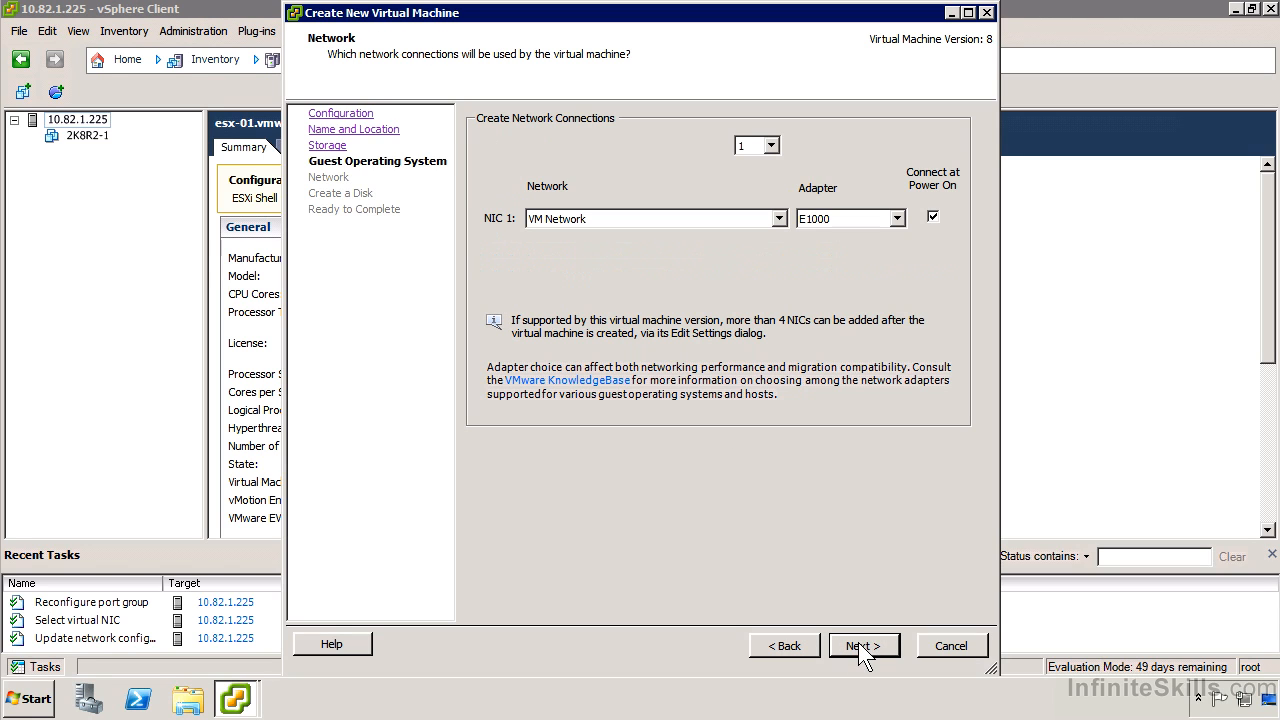
Step: Try connecting two NICs, check the network choices for NIC 2, and return the NIC count to 1
left_click(771, 145)
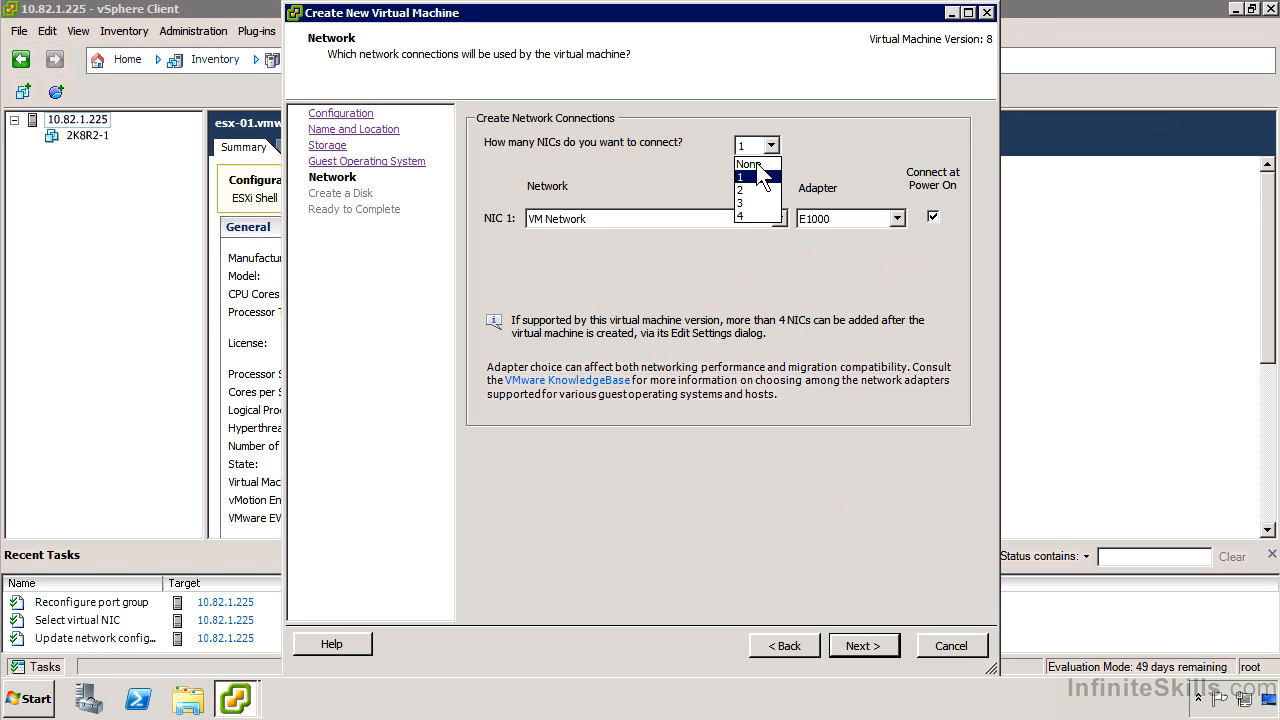
left_click(748, 189)
left_click(575, 229)
left_click(606, 242)
left_click(607, 245)
left_click(601, 246)
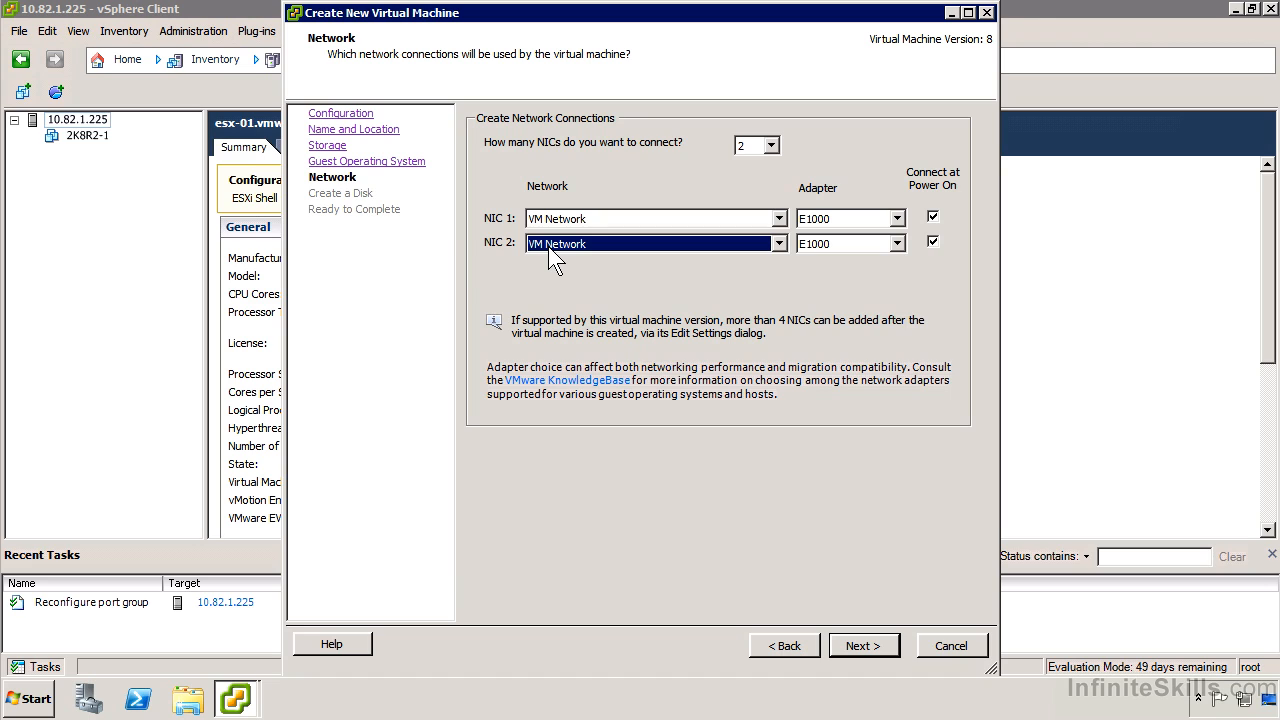
left_click(576, 246)
left_click(576, 246)
left_click(771, 145)
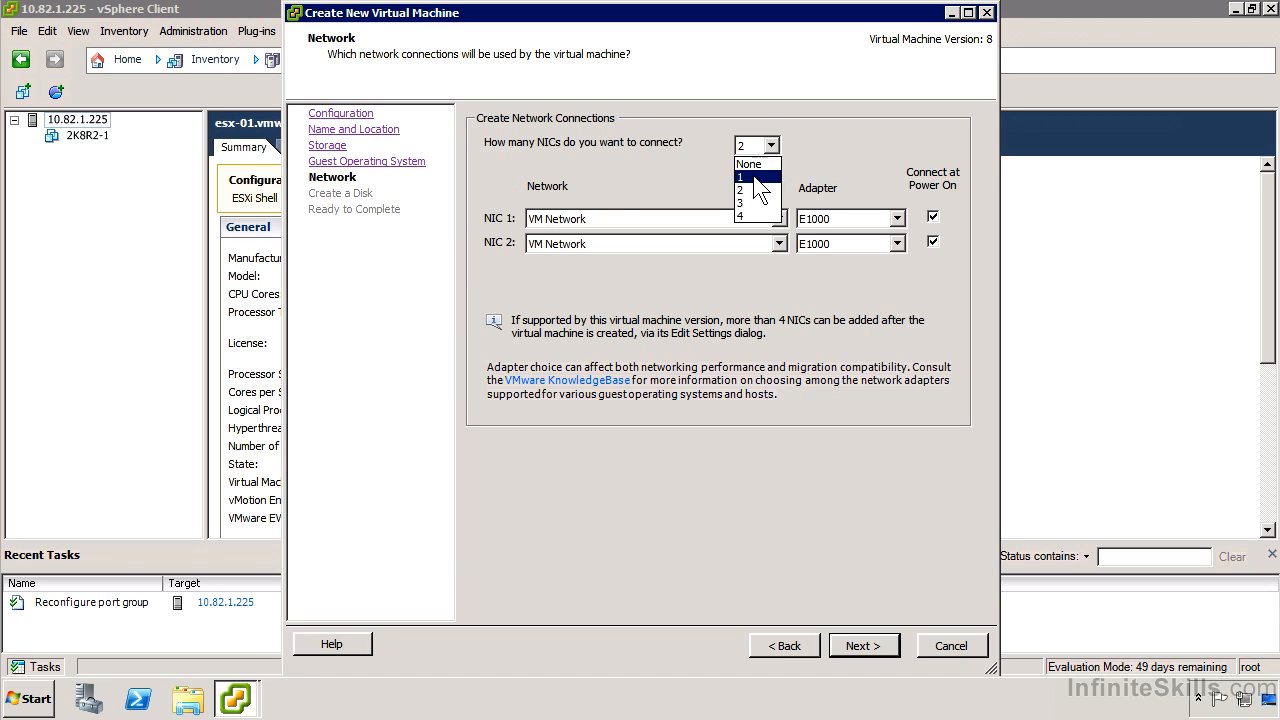
left_click(752, 177)
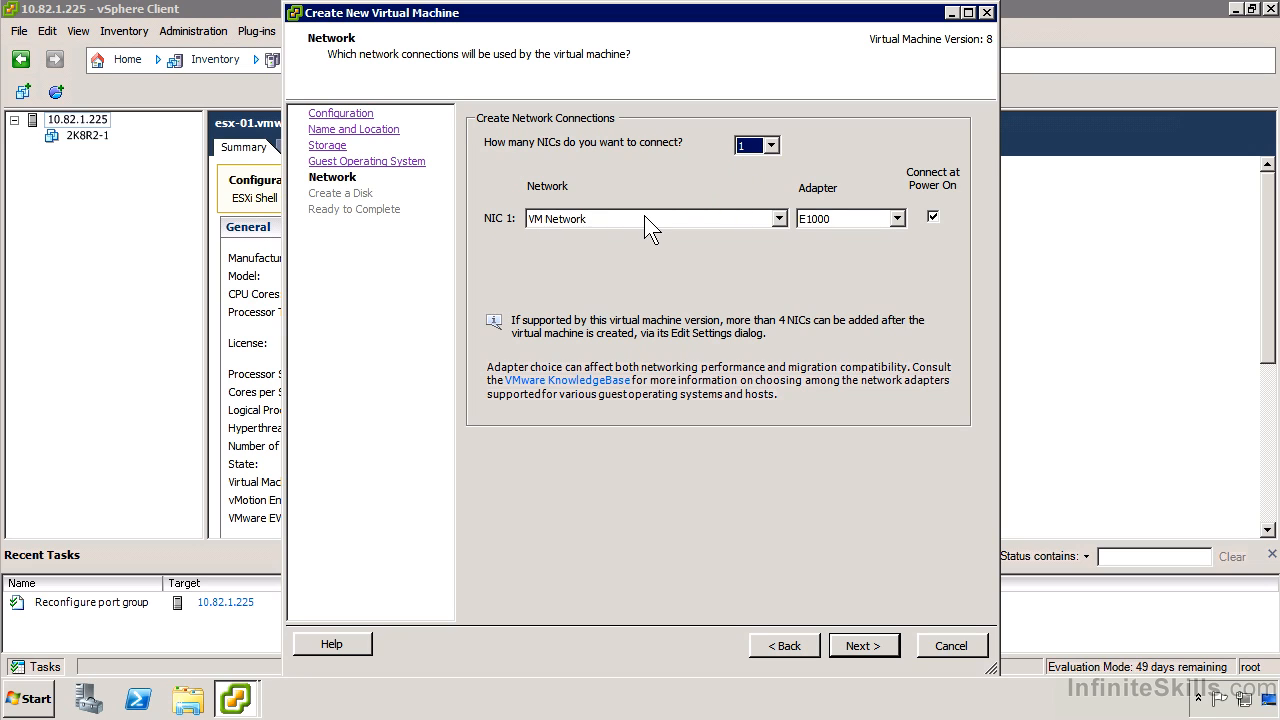
Step: Review the adapter types for NIC 1 and accept E1000 on VM Network
left_click(846, 222)
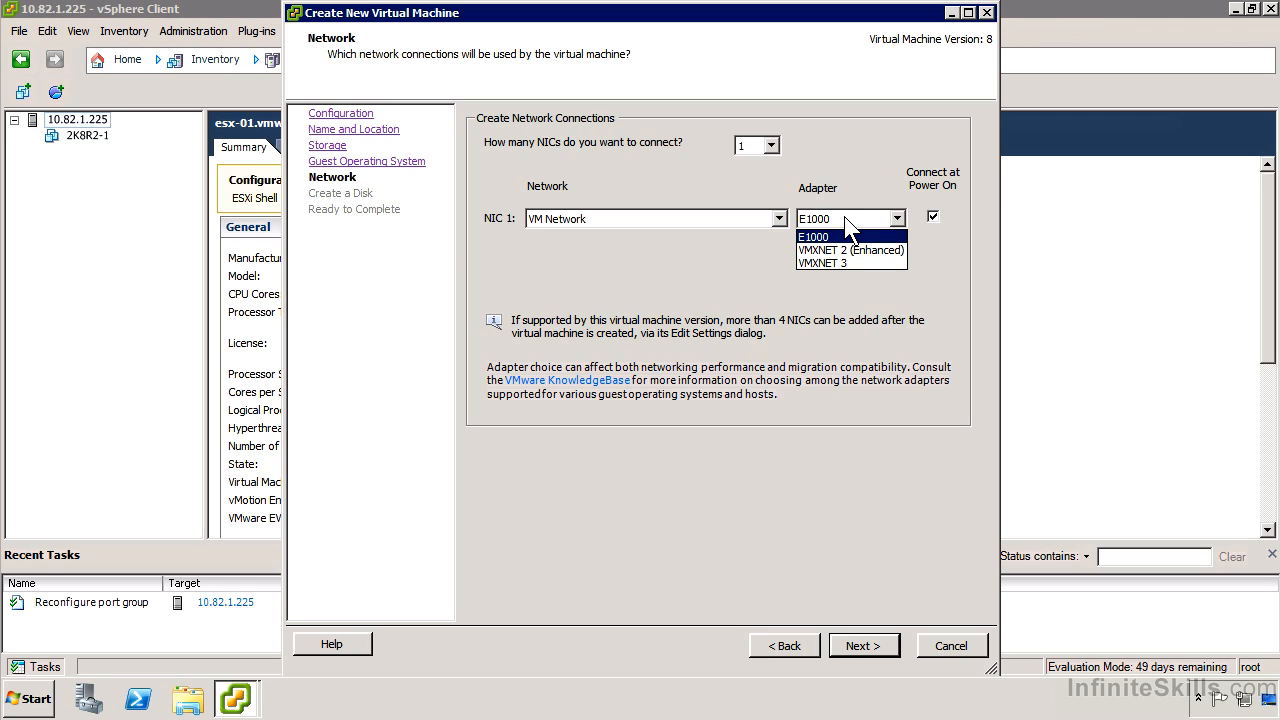
left_click(812, 226)
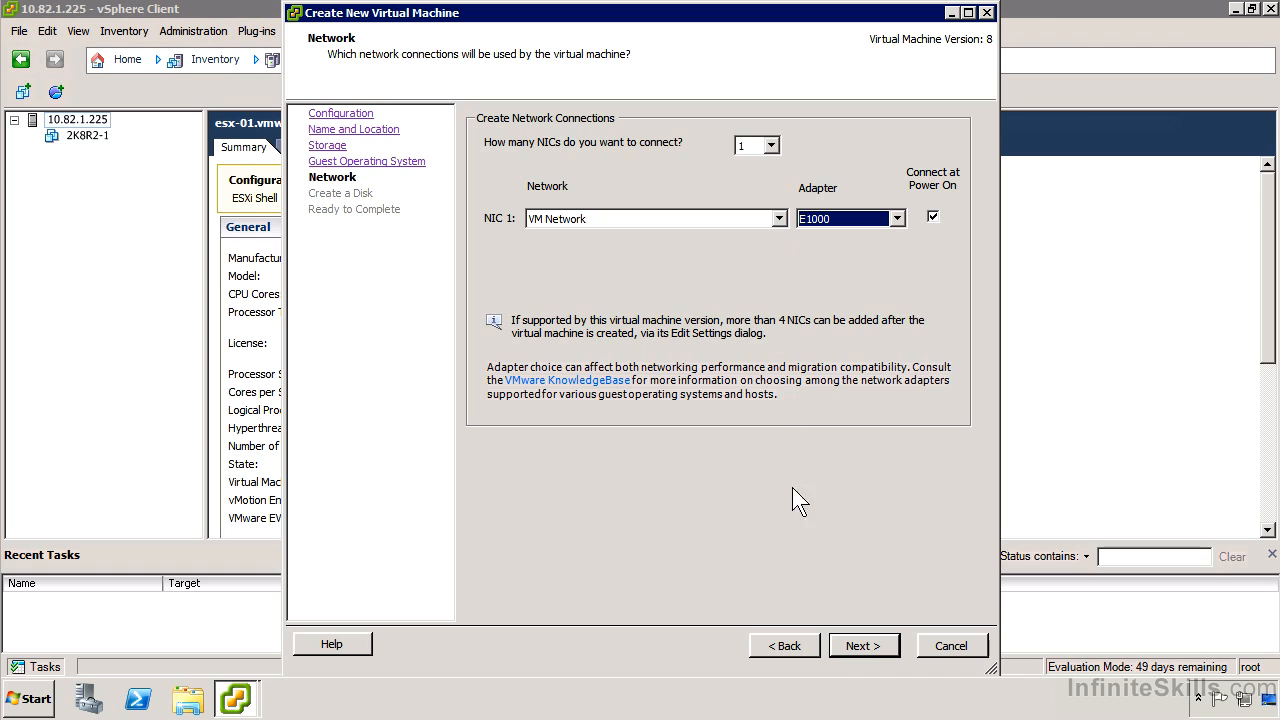
left_click(860, 646)
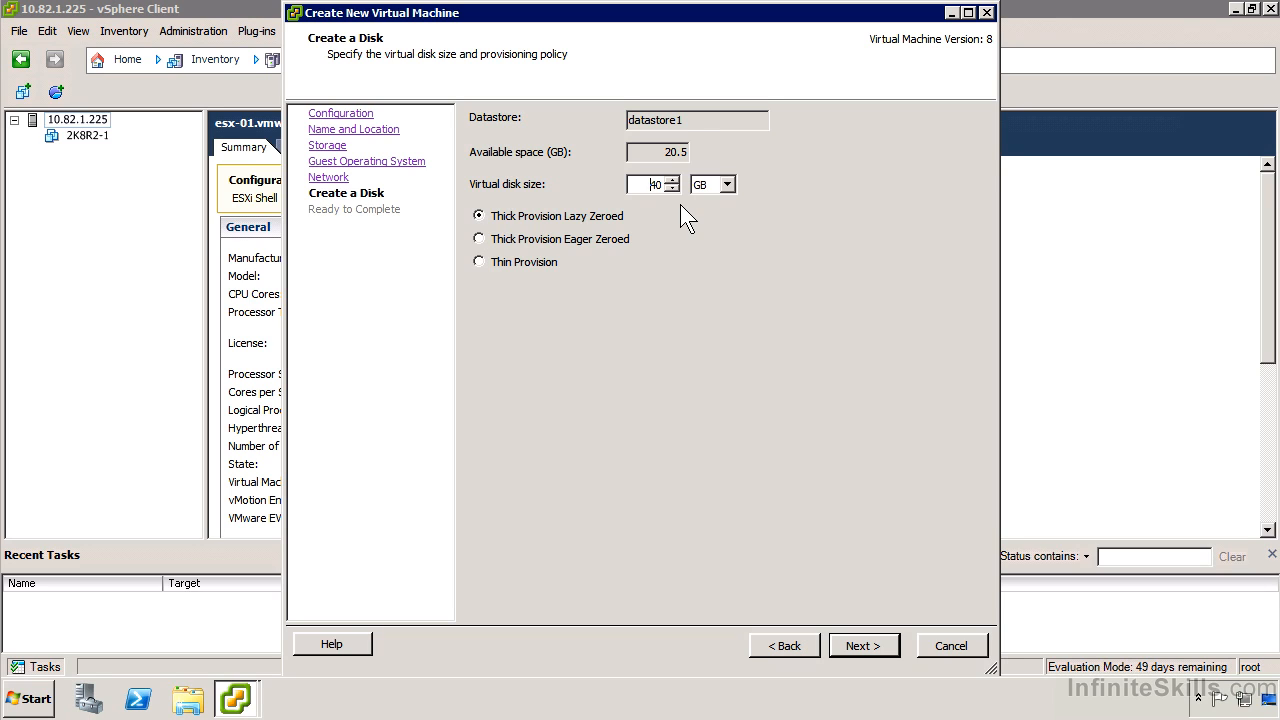
Step: Give the virtual machine a 40 GB Thin Provision disk, accept the overcommitment, and finish creating it
left_click(535, 264)
key("Return")
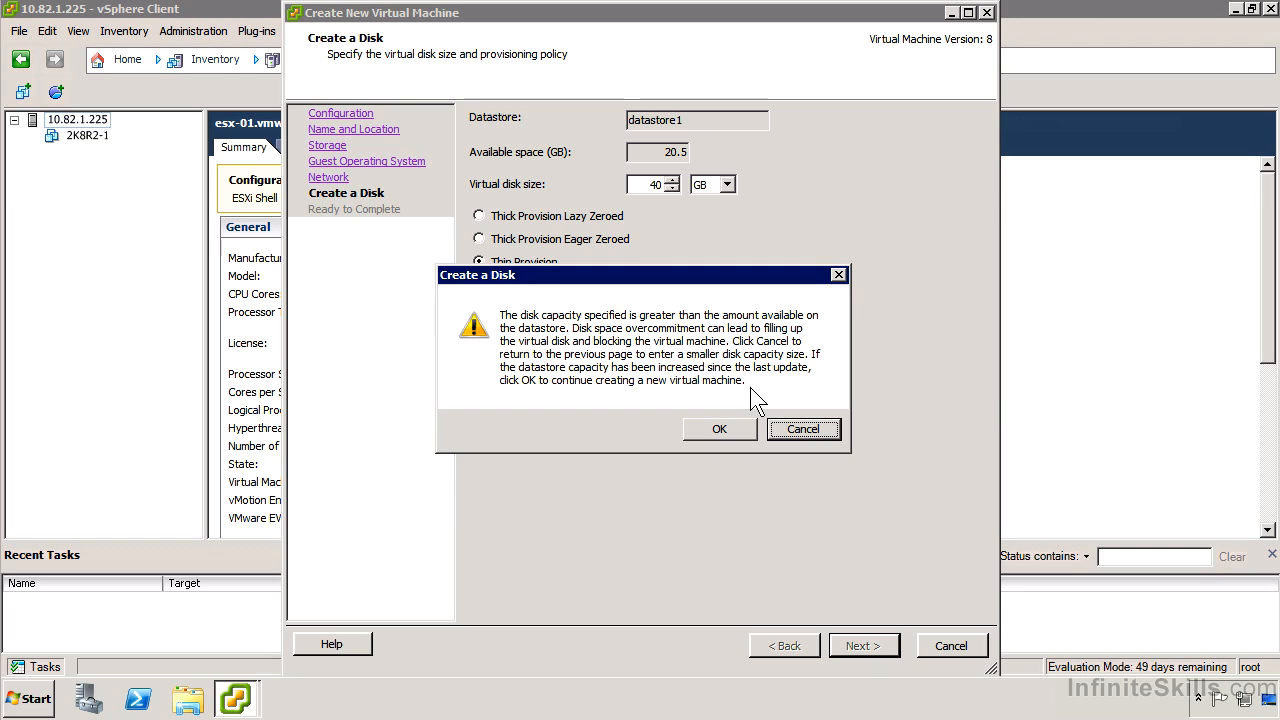
left_click(731, 435)
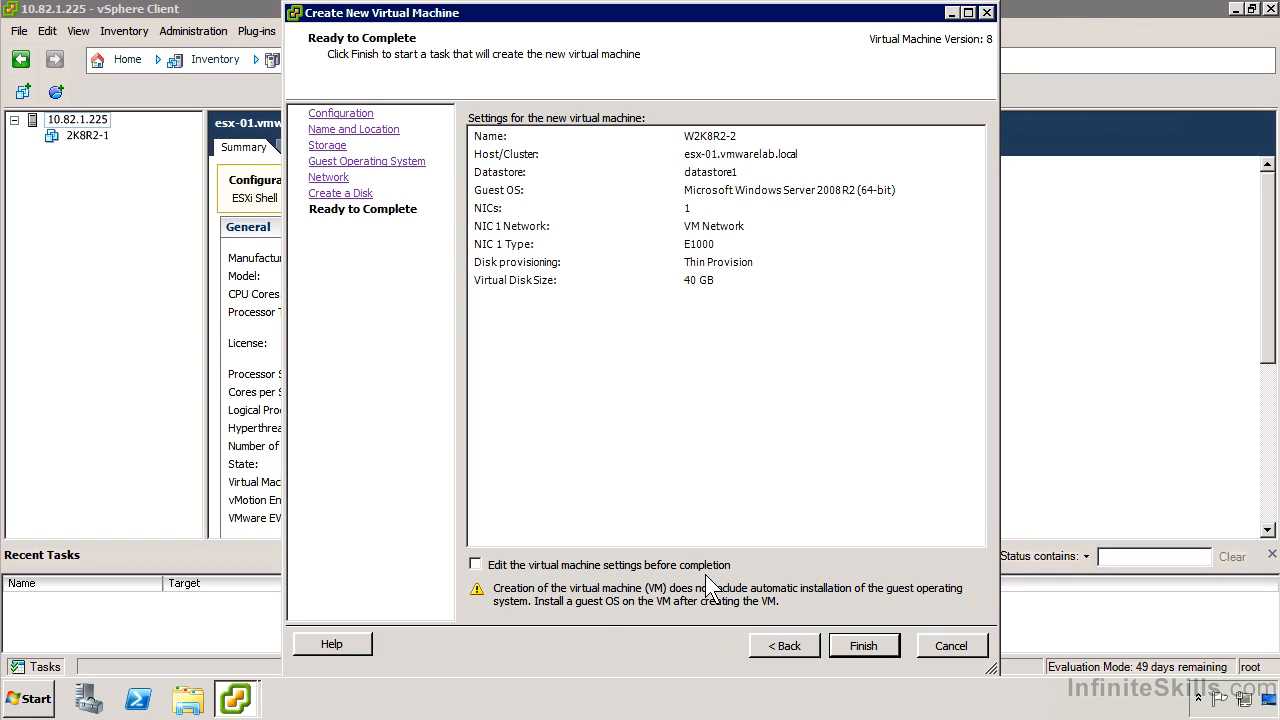
left_click(858, 645)
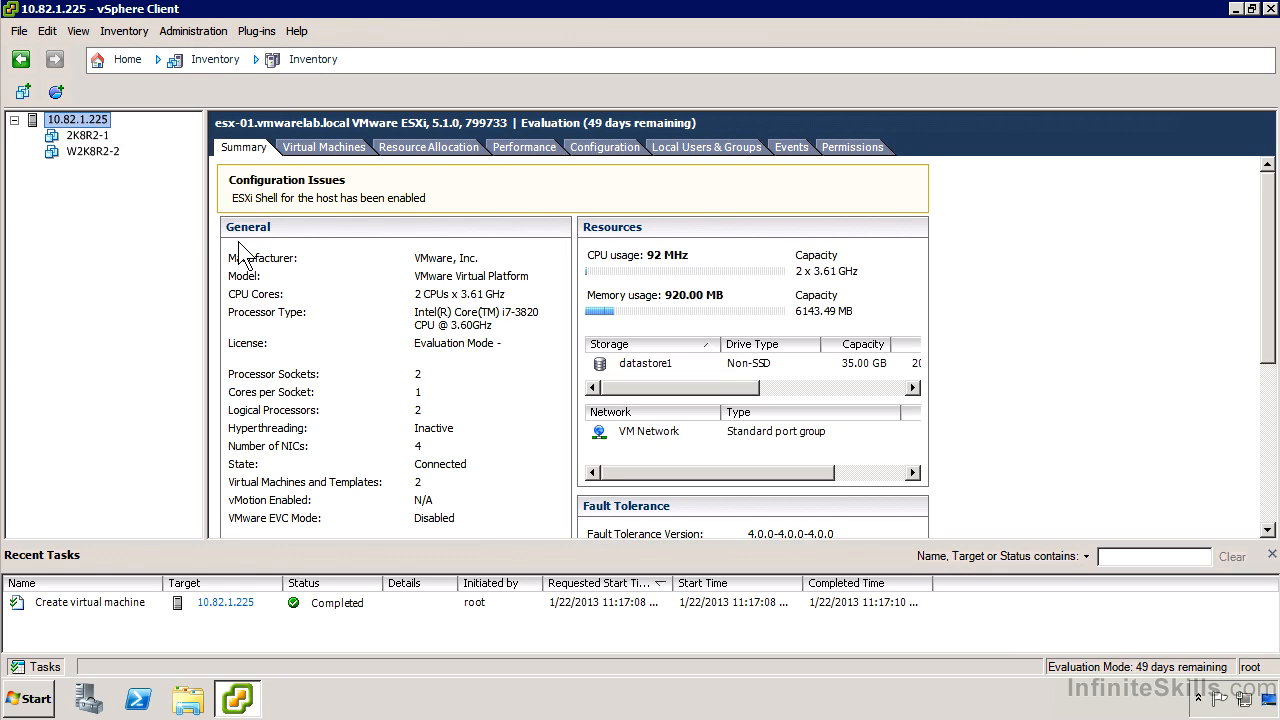
Step: Power on the W2K8R2-2 virtual machine and open its console
right_click(86, 152)
mouse_move(175, 163)
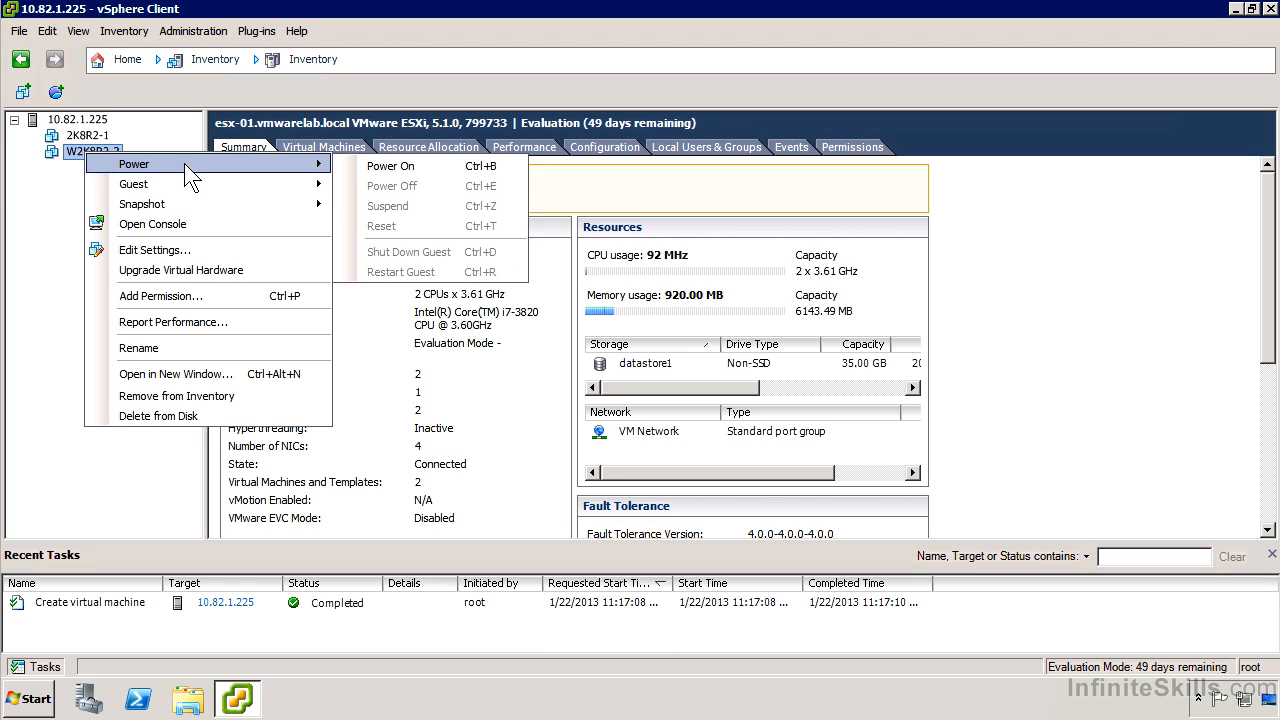
left_click(370, 166)
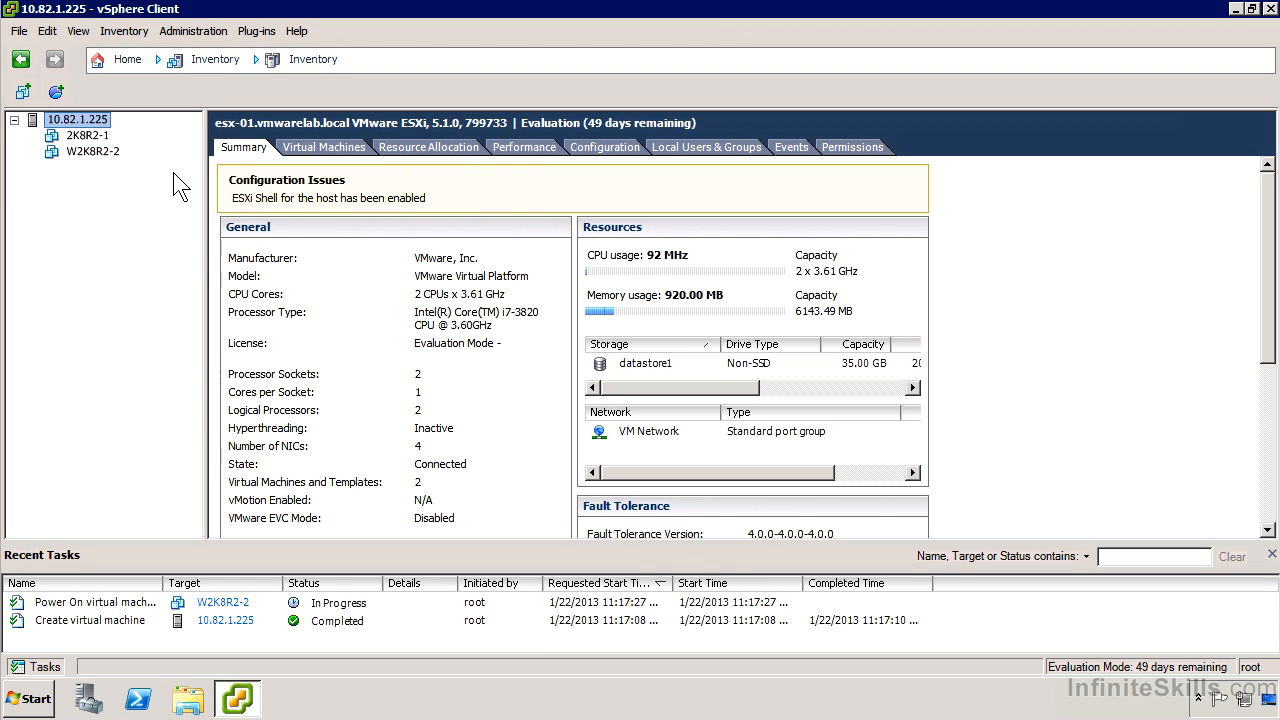
right_click(85, 153)
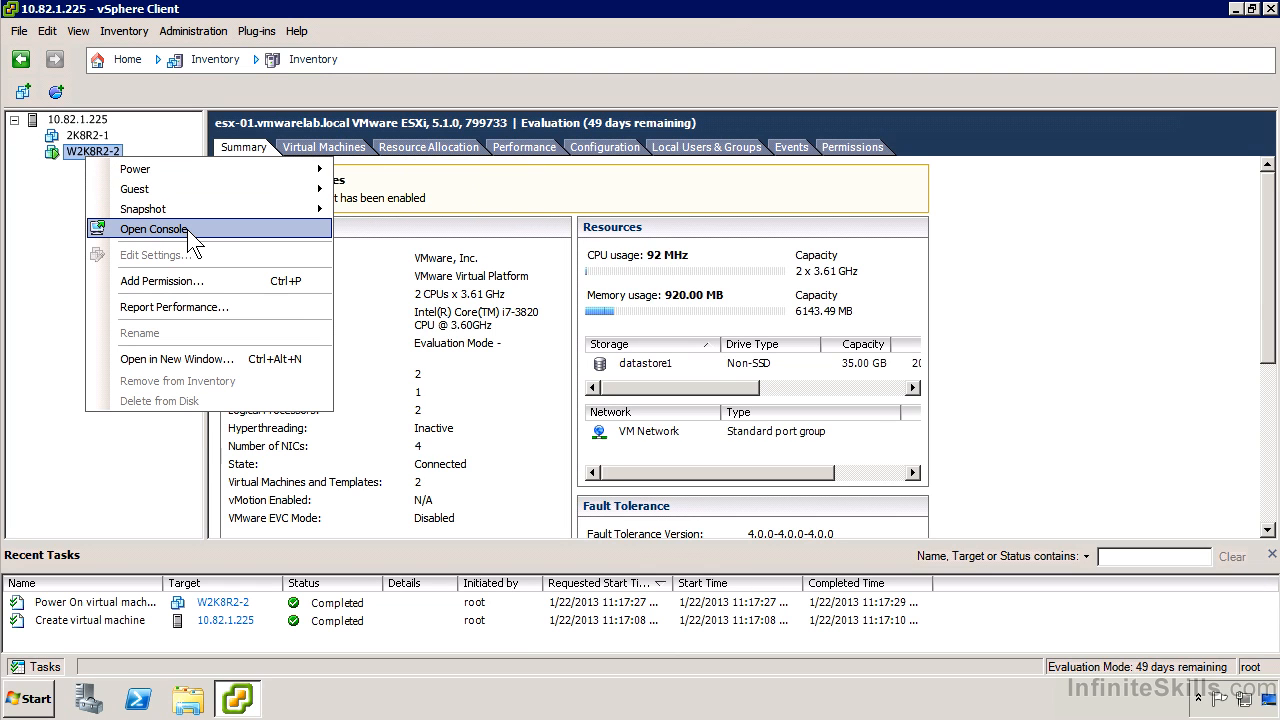
left_click(187, 229)
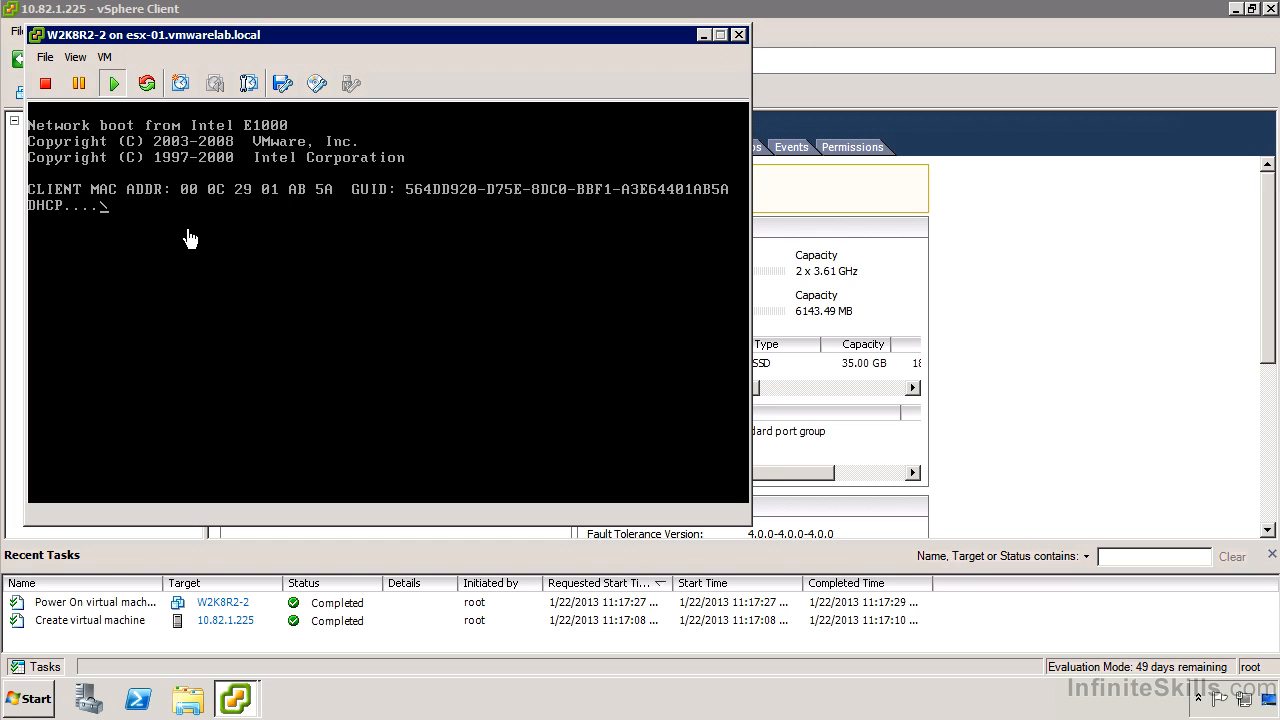
Step: Cancel the network boot inside the W2K8R2-2 console and release the cursor from it
left_click(190, 238)
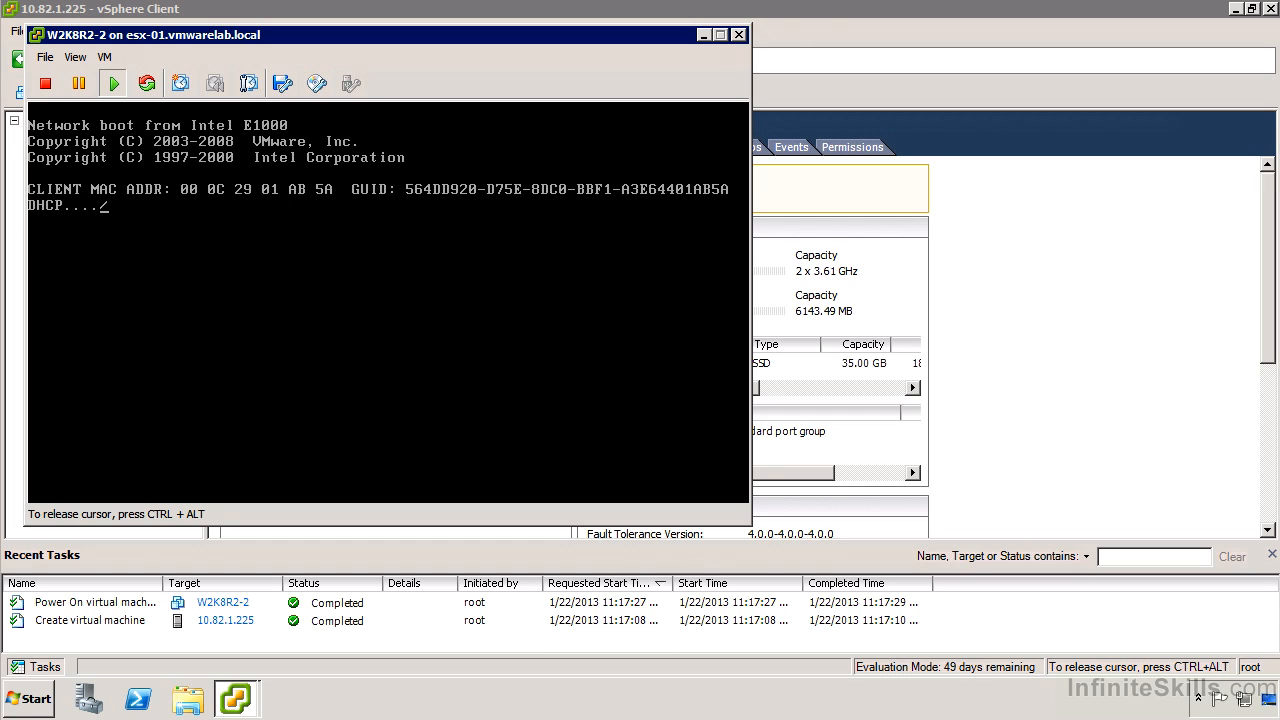
key("Escape")
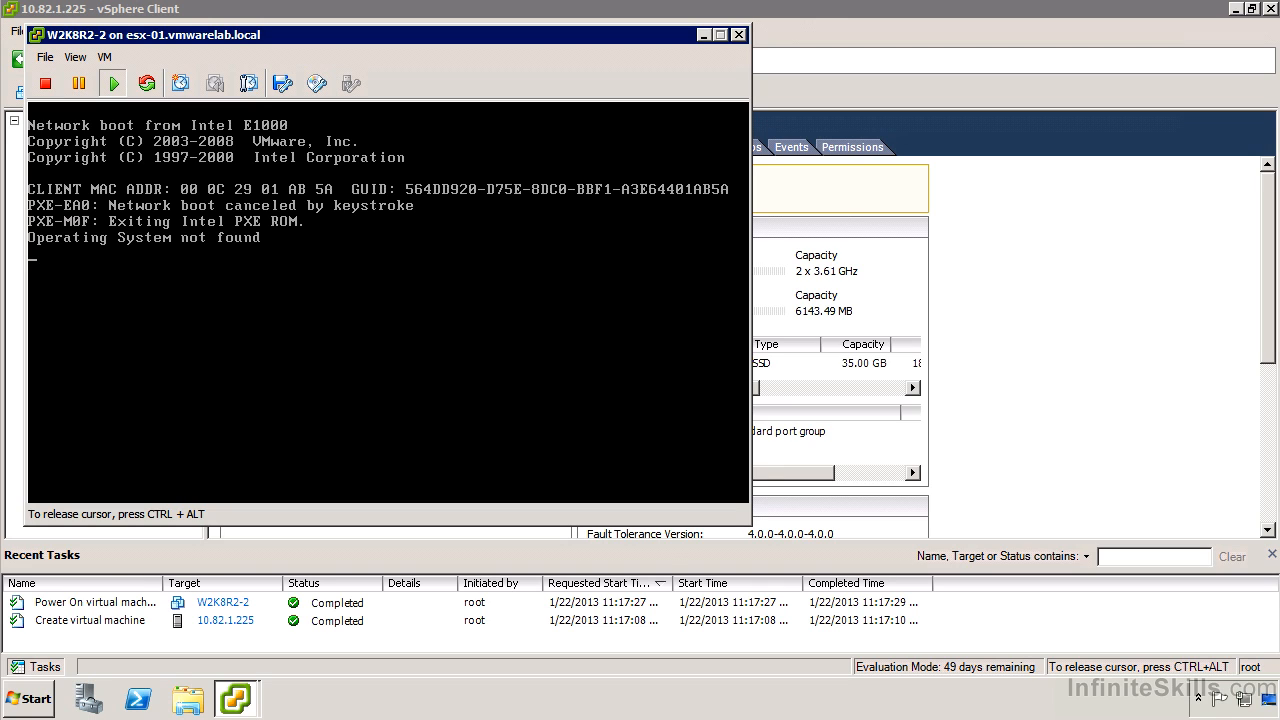
key("ctrl+alt")
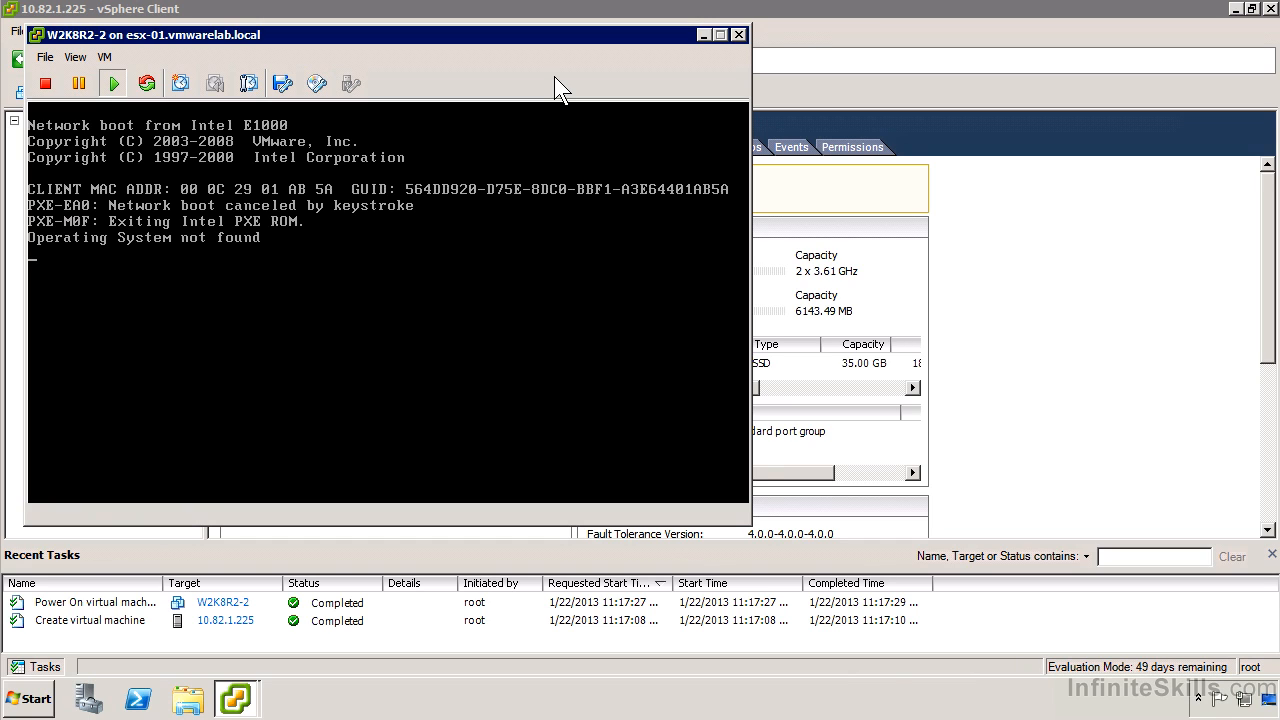
Step: Try to connect CD/DVD drive 1 of W2K8R2-2 to an ISO image on a datastore
left_click(326, 86)
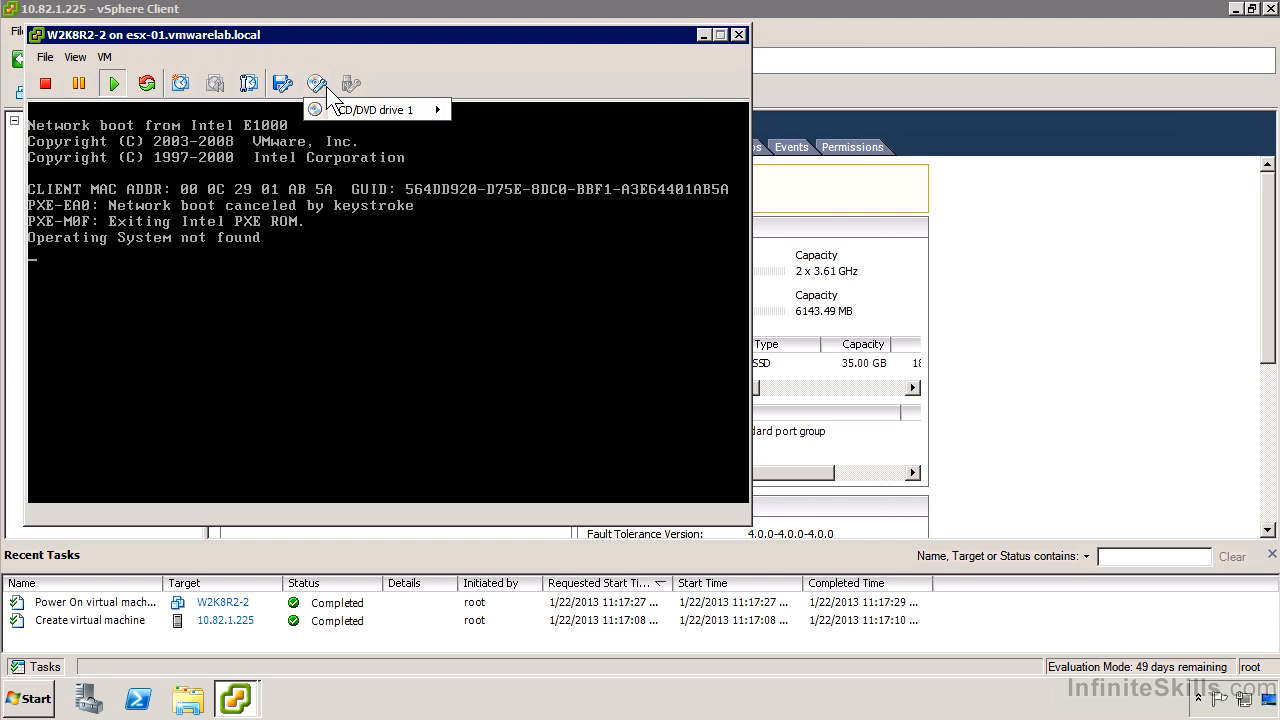
mouse_move(366, 109)
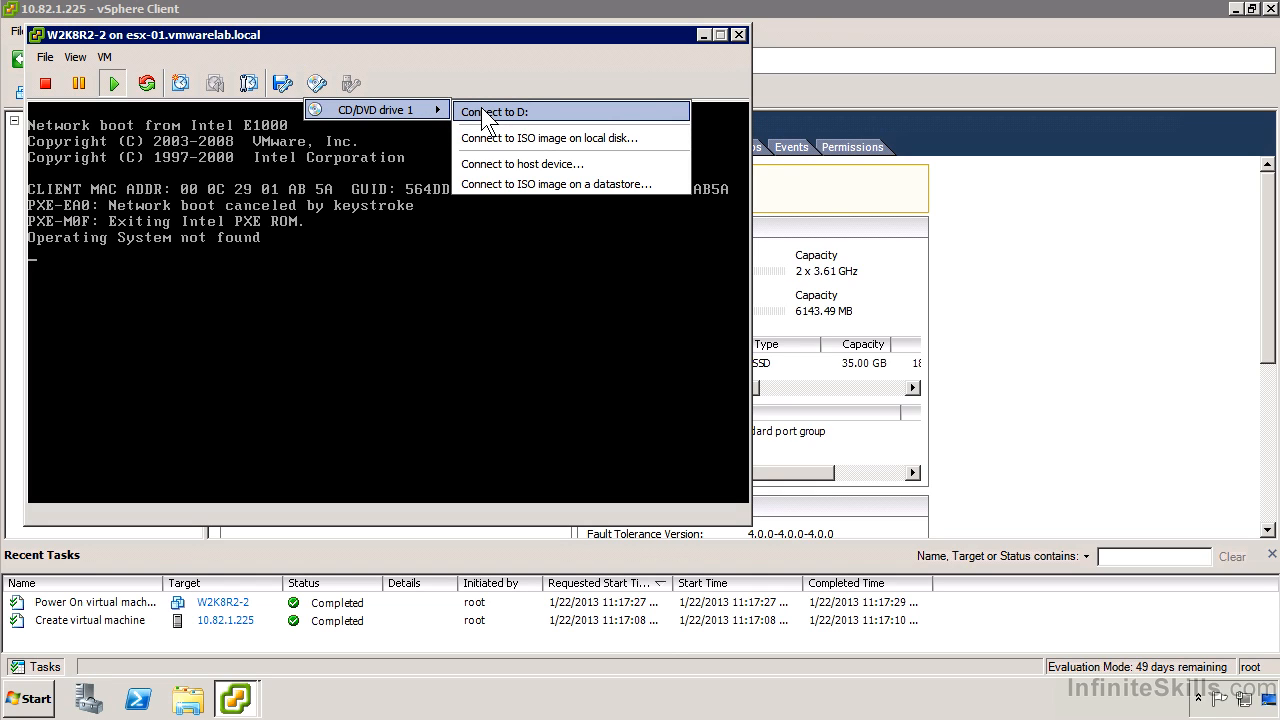
left_click(651, 184)
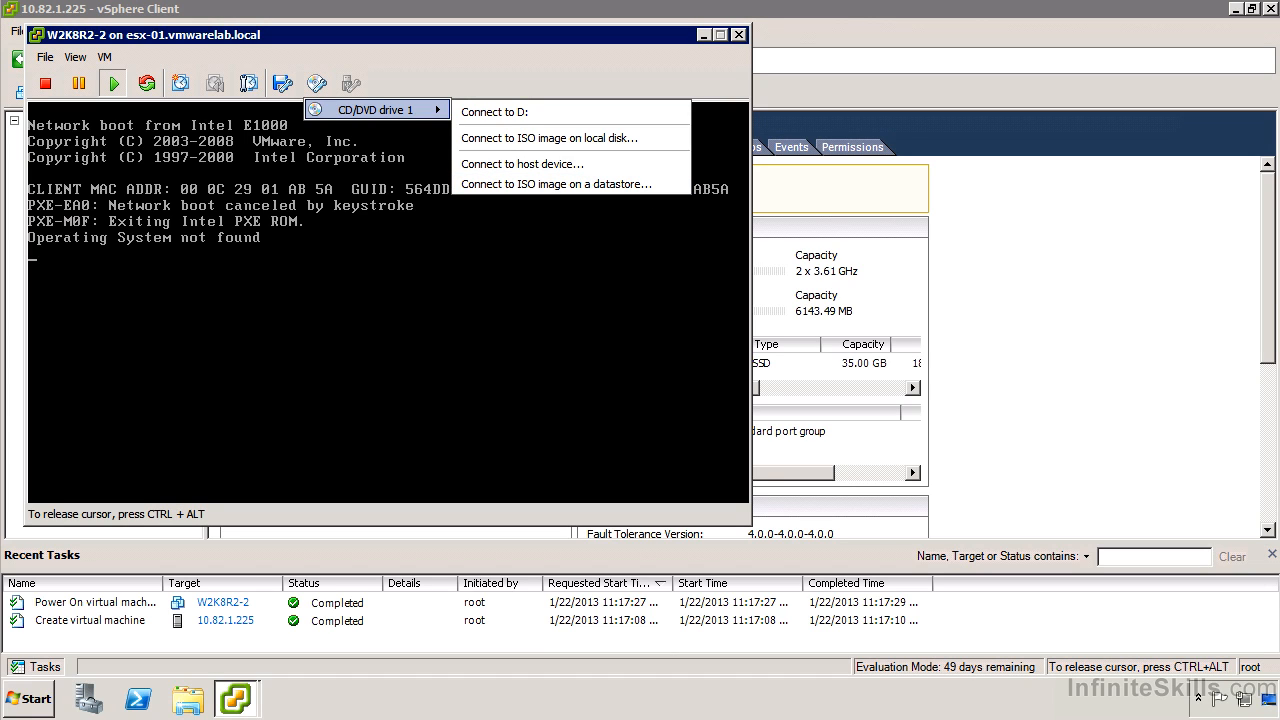
key("ctrl+alt")
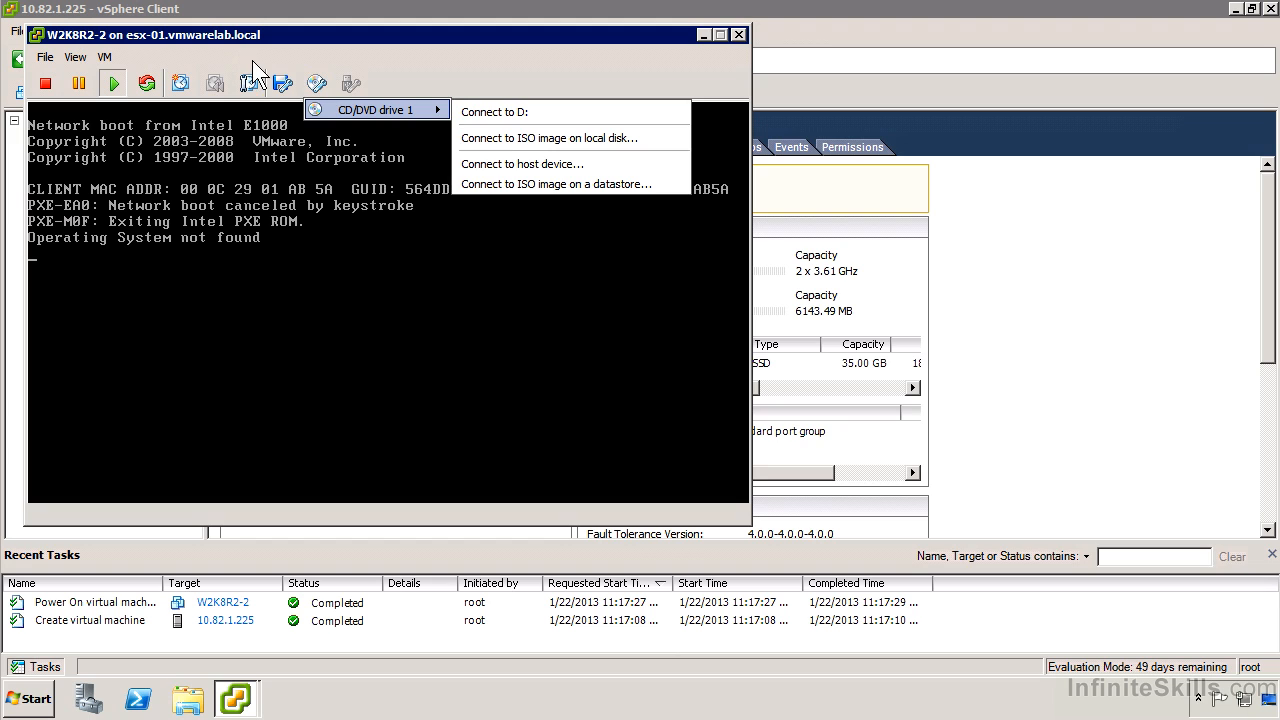
Step: In the W2K8R2-2 settings, point CD/DVD drive 1 to the SW_DVD5 Windows ISO file in the ISO folder of datastore1
left_click(98, 58)
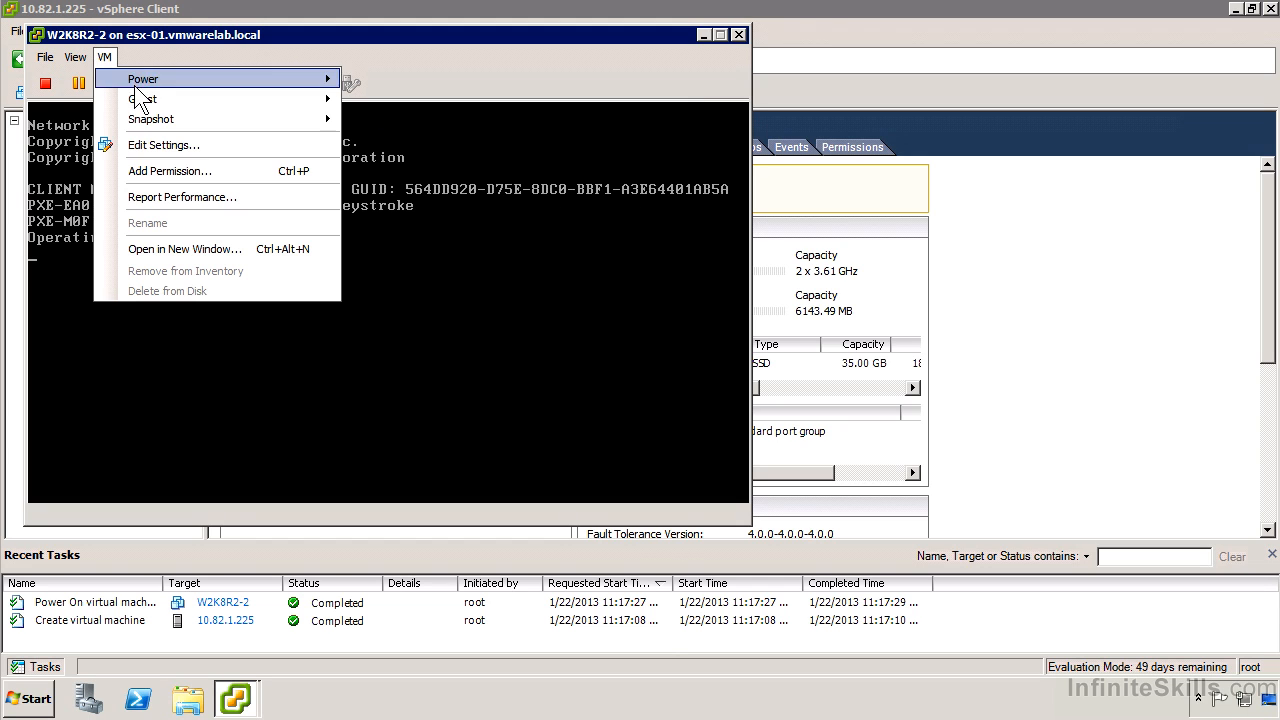
left_click(164, 145)
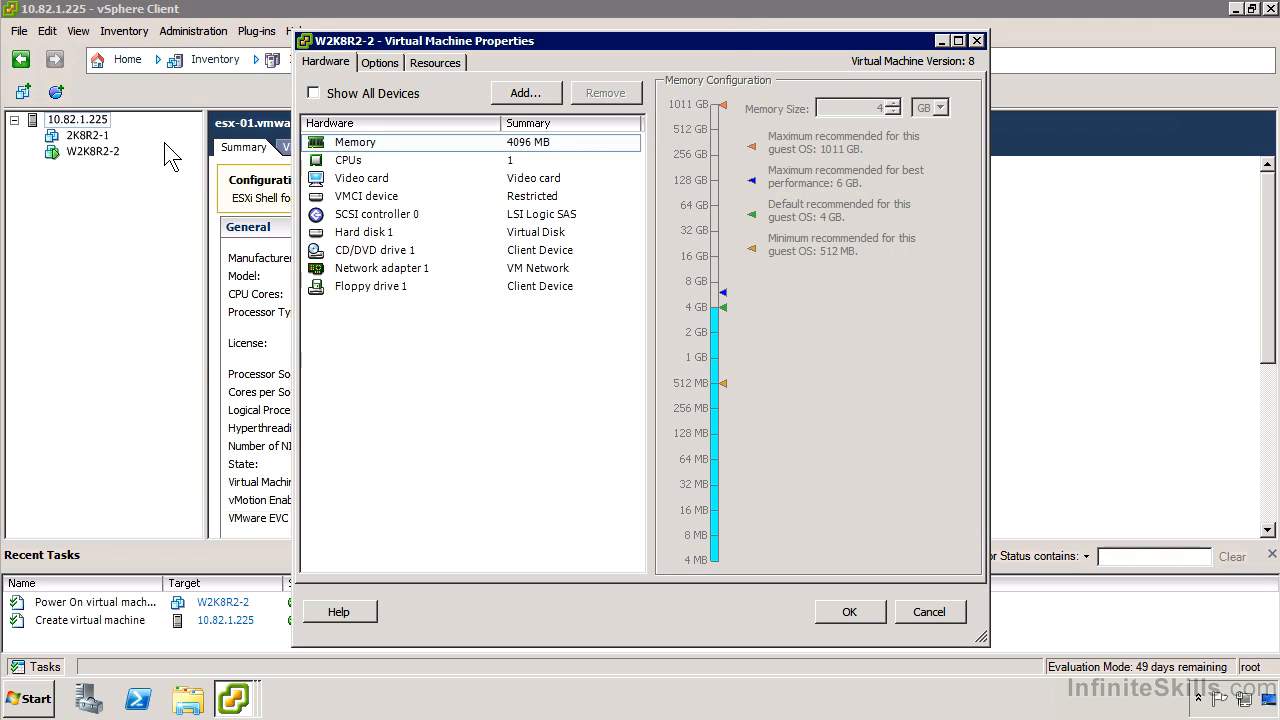
left_click(383, 251)
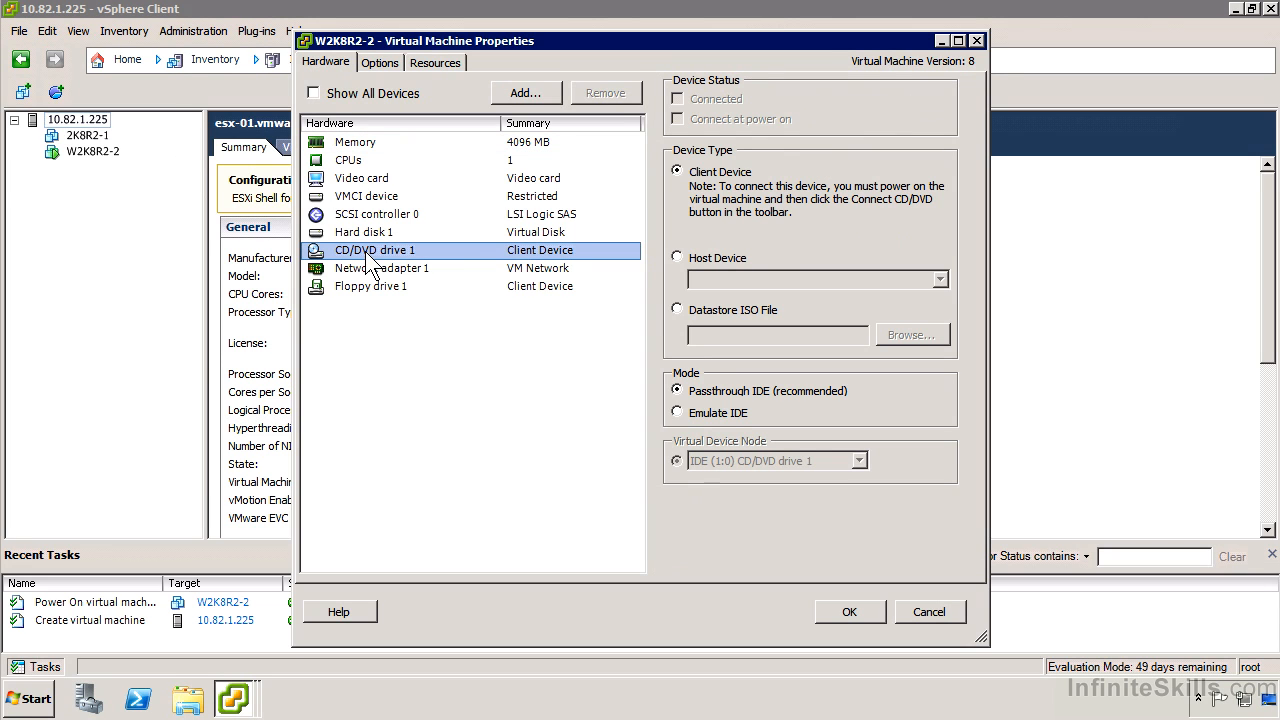
left_click(692, 308)
left_click(909, 334)
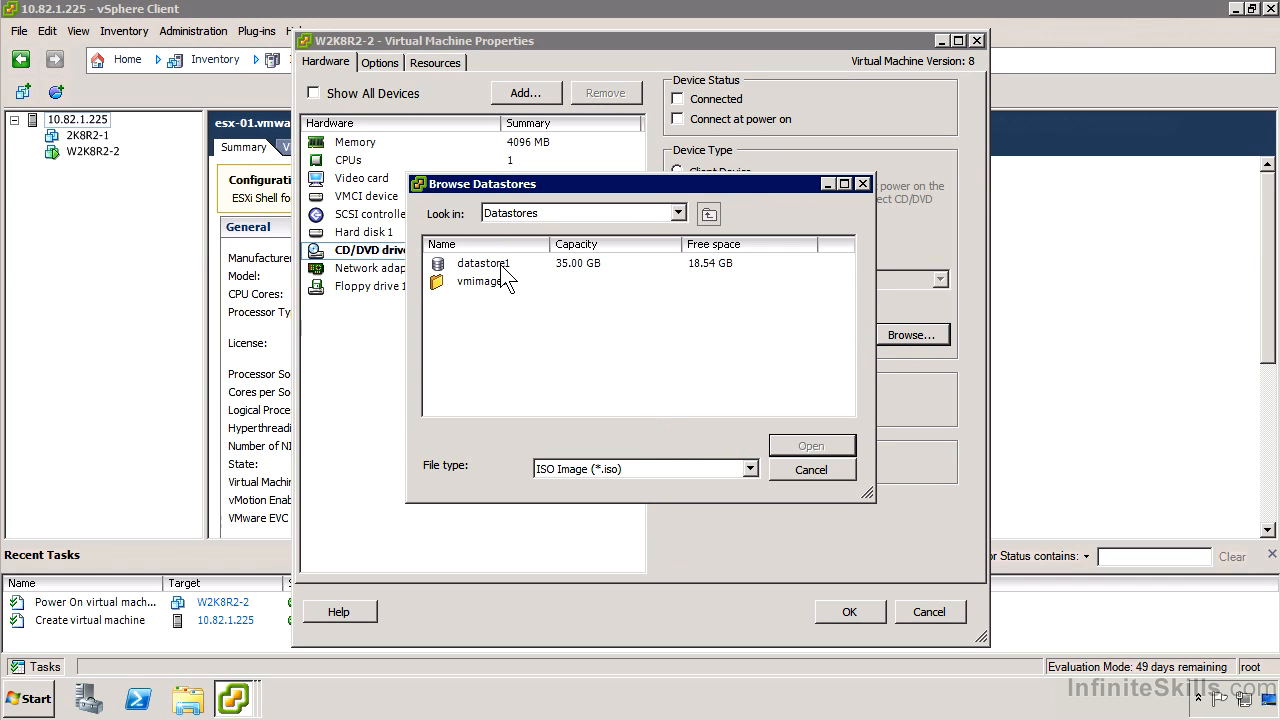
double_click(496, 266)
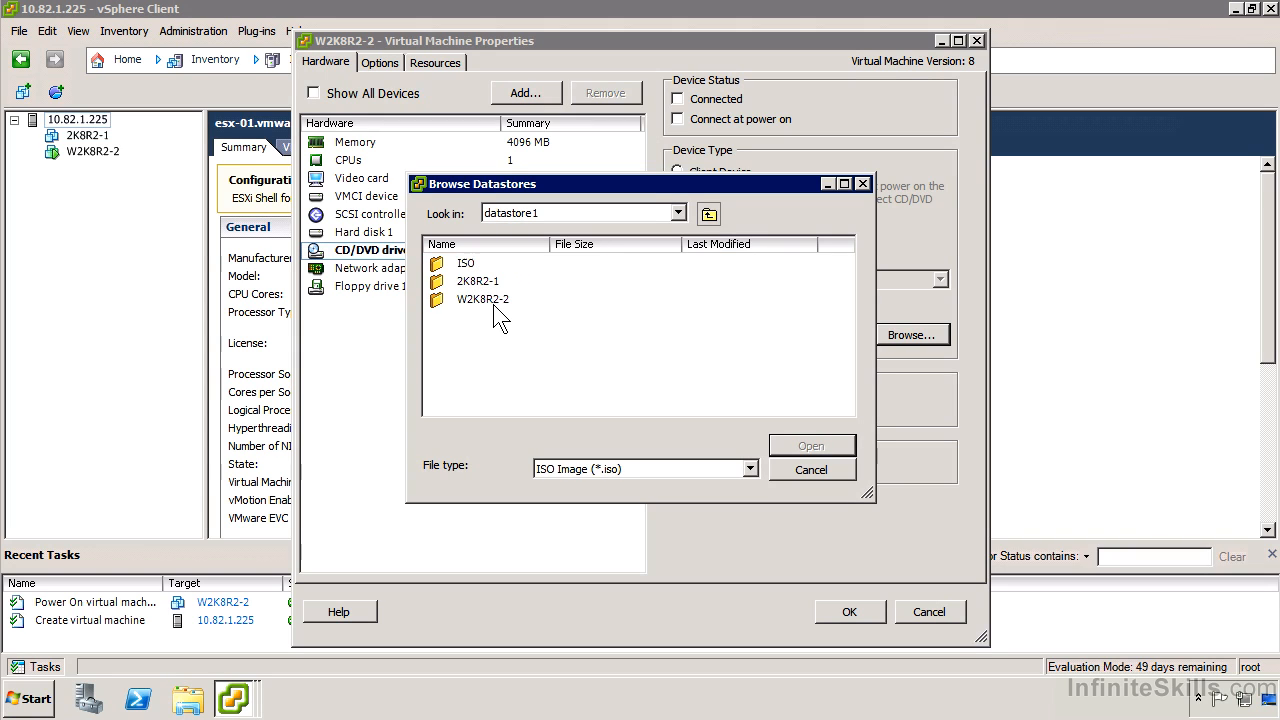
left_click(472, 267)
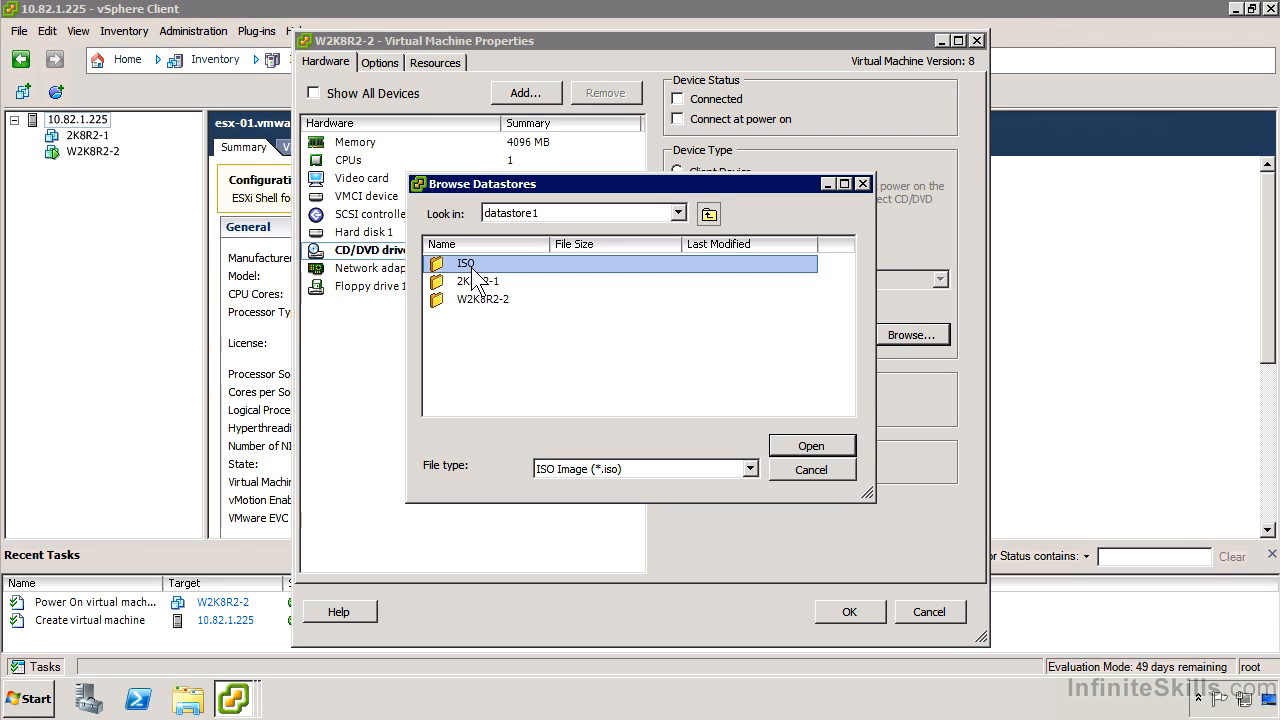
double_click(472, 268)
left_click(521, 262)
double_click(521, 262)
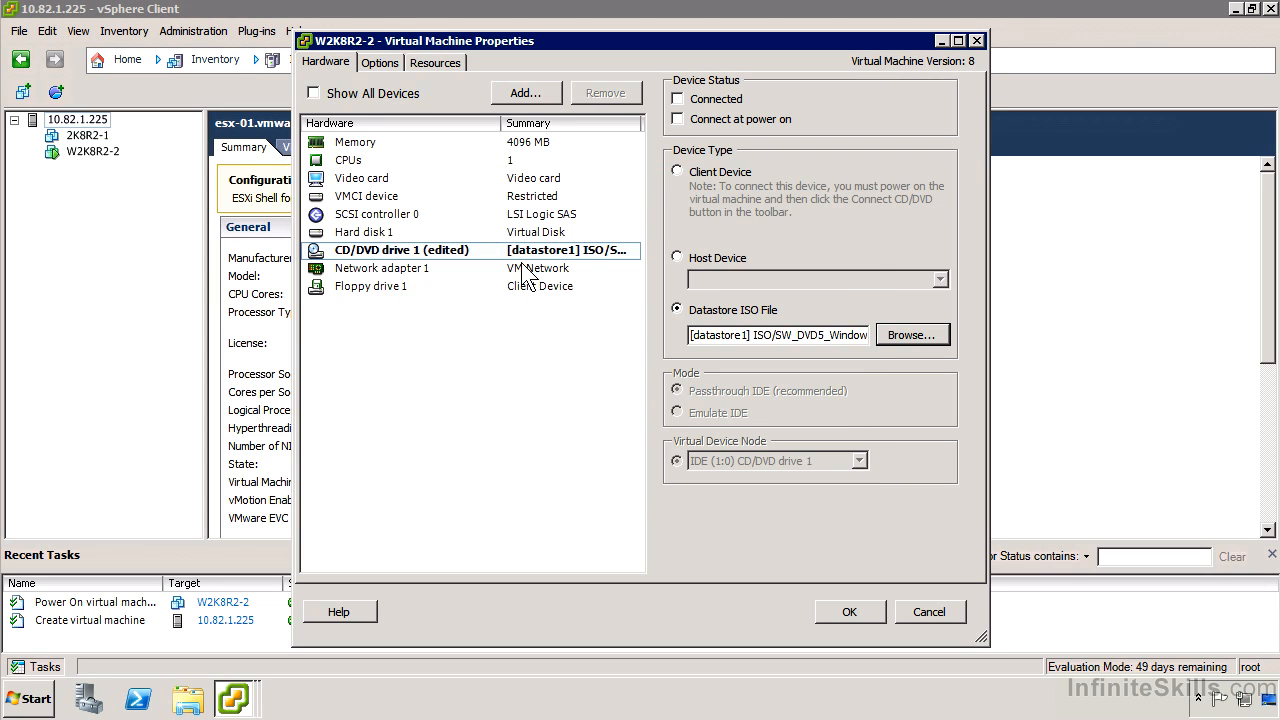
Step: Set CD/DVD drive 1 to Connected and Connect at power on, and apply the virtual machine settings
left_click(686, 119)
left_click(678, 99)
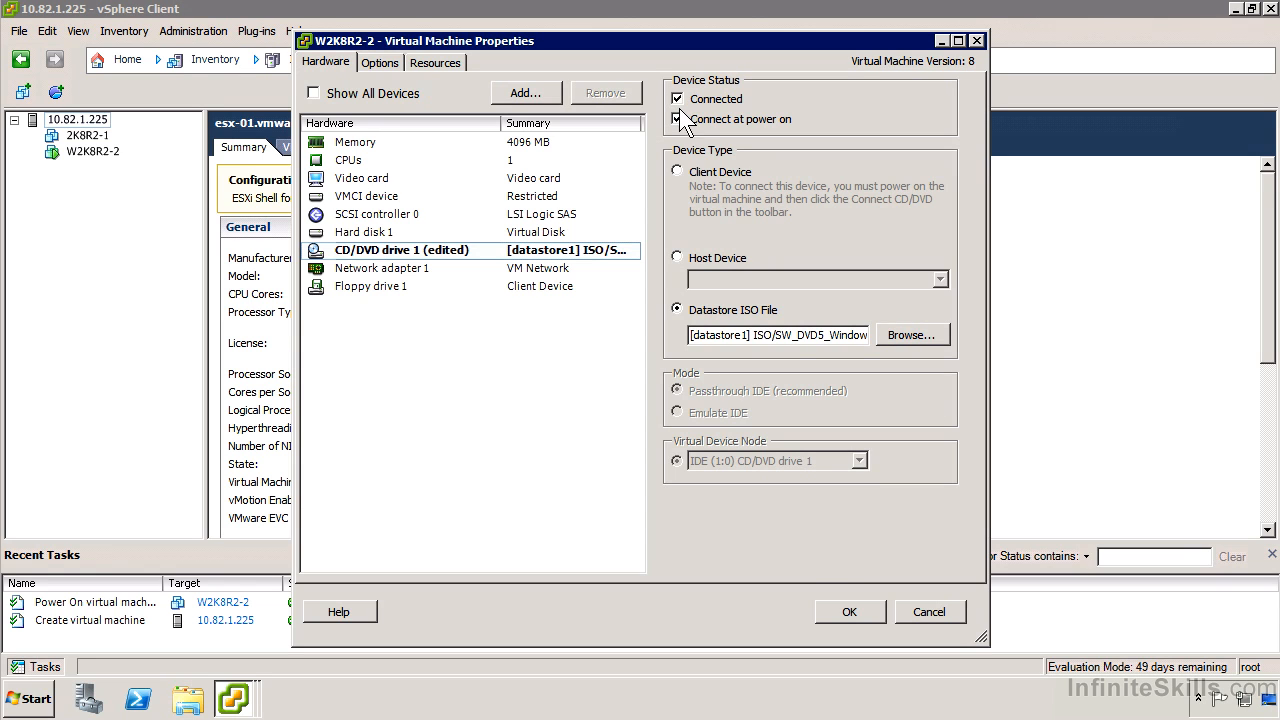
left_click(850, 611)
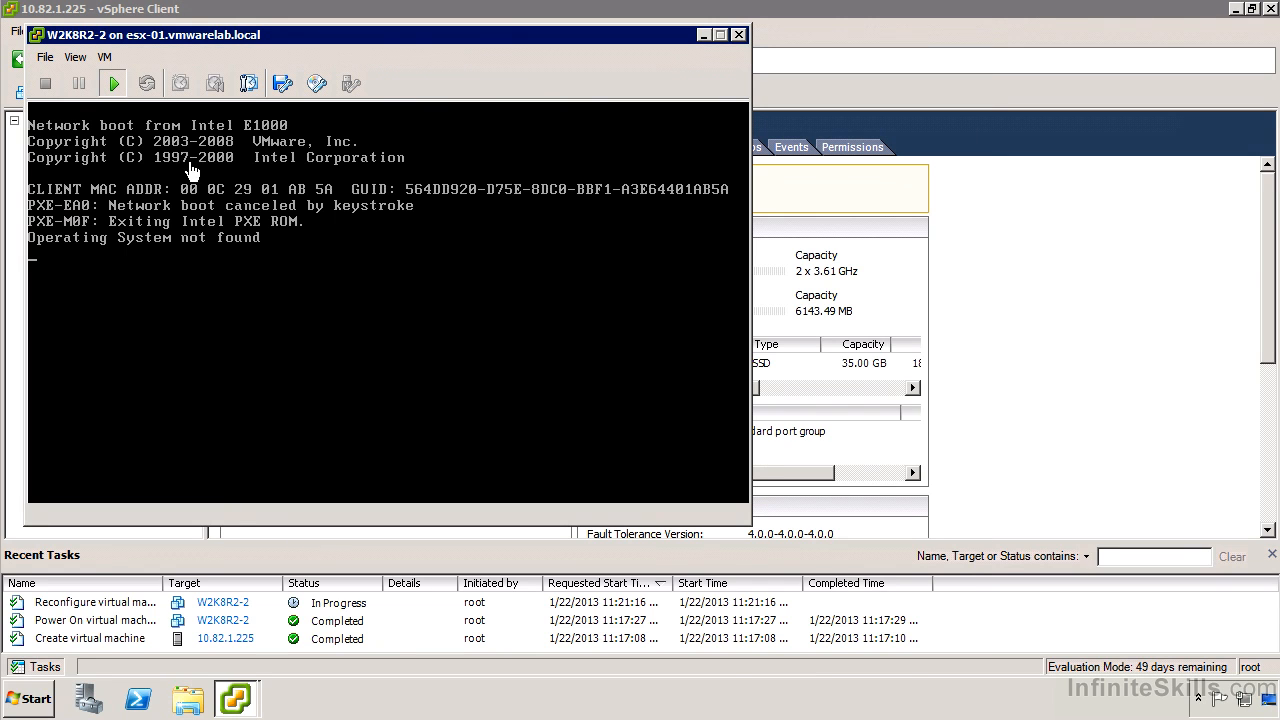
Step: Reset the W2K8R2-2 virtual machine so it boots from the attached ISO, and confirm the reset
left_click(102, 56)
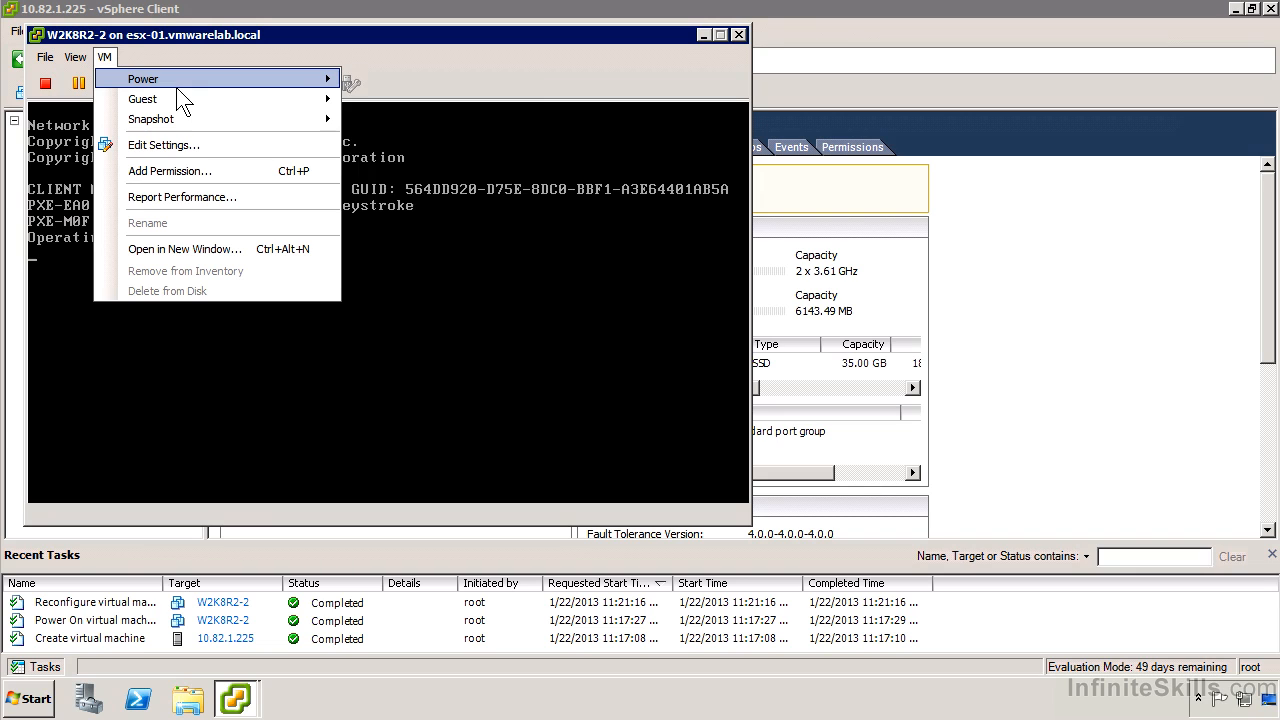
mouse_move(294, 82)
left_click(458, 143)
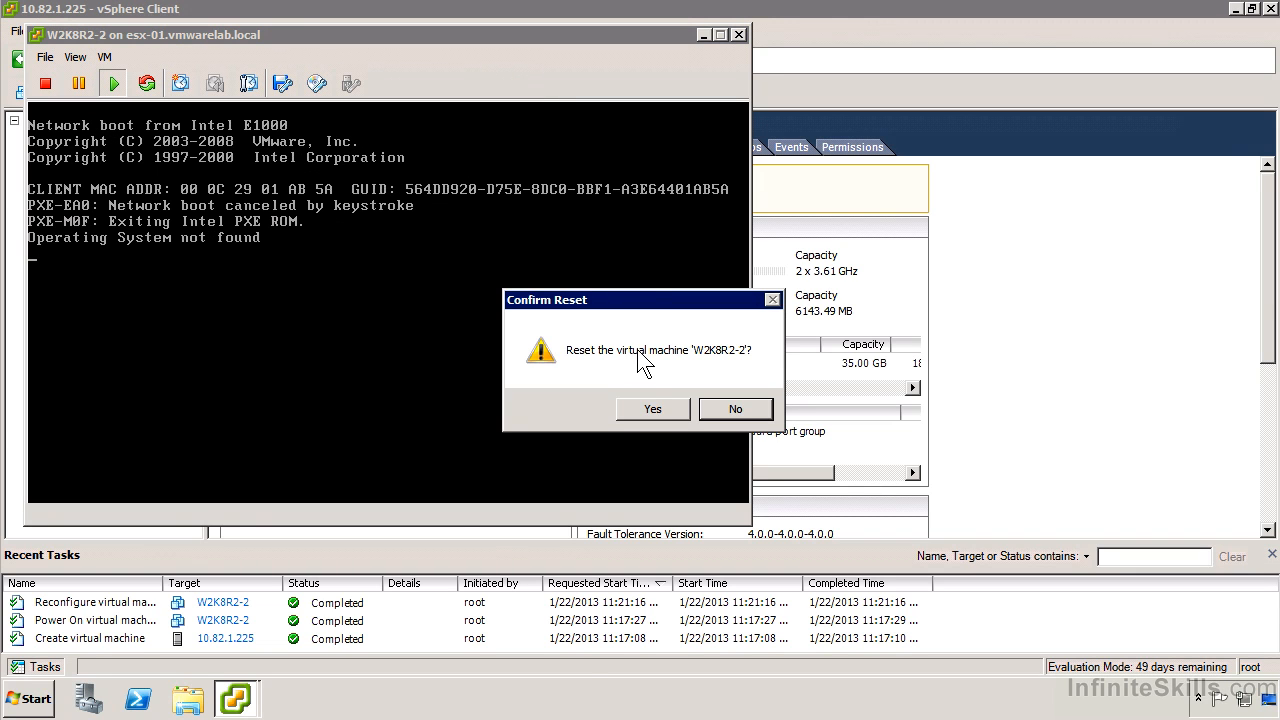
left_click(652, 409)
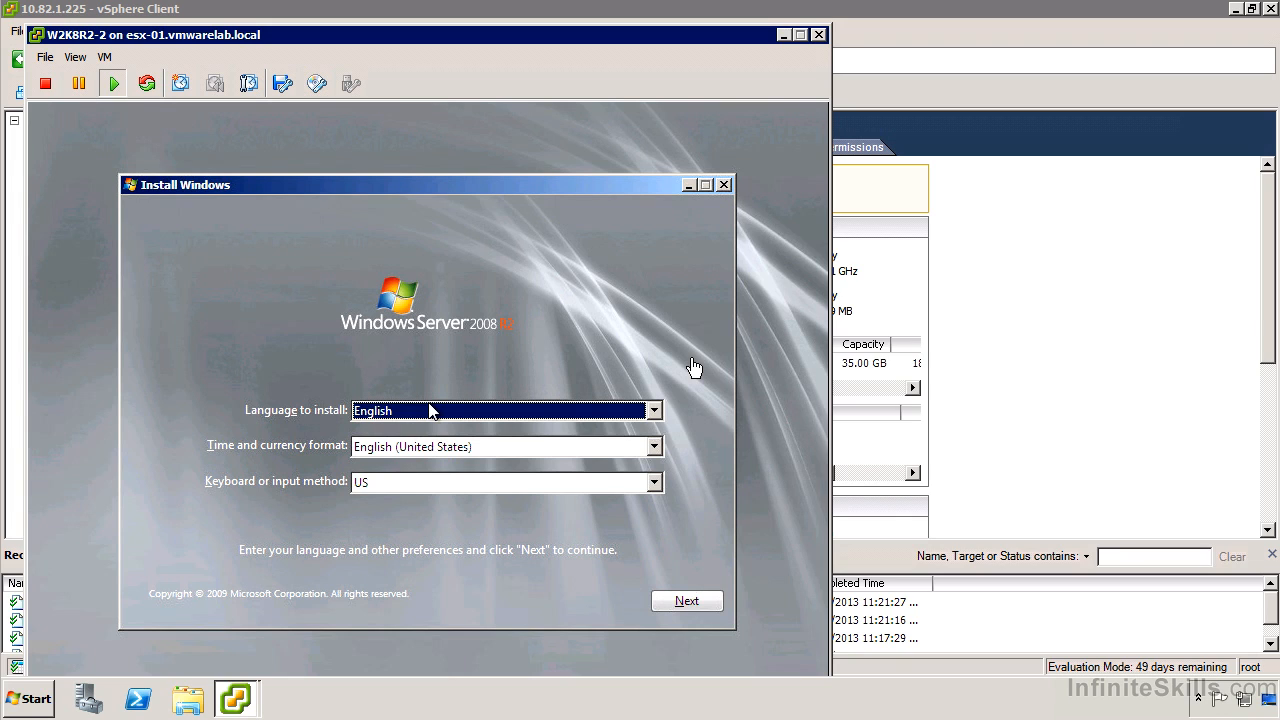
Step: Accept English, English (United States) format and US keyboard in the Windows Server 2008 R2 setup, and start the installation
left_click(572, 325)
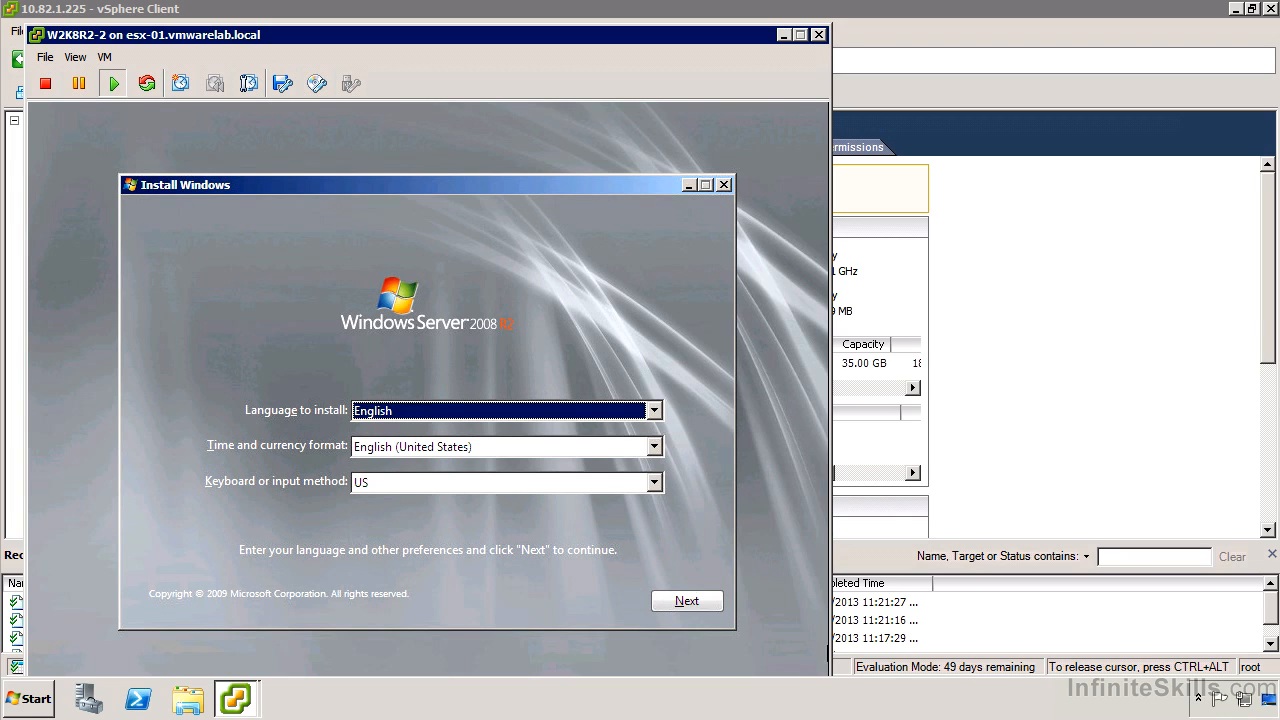
left_click(664, 603)
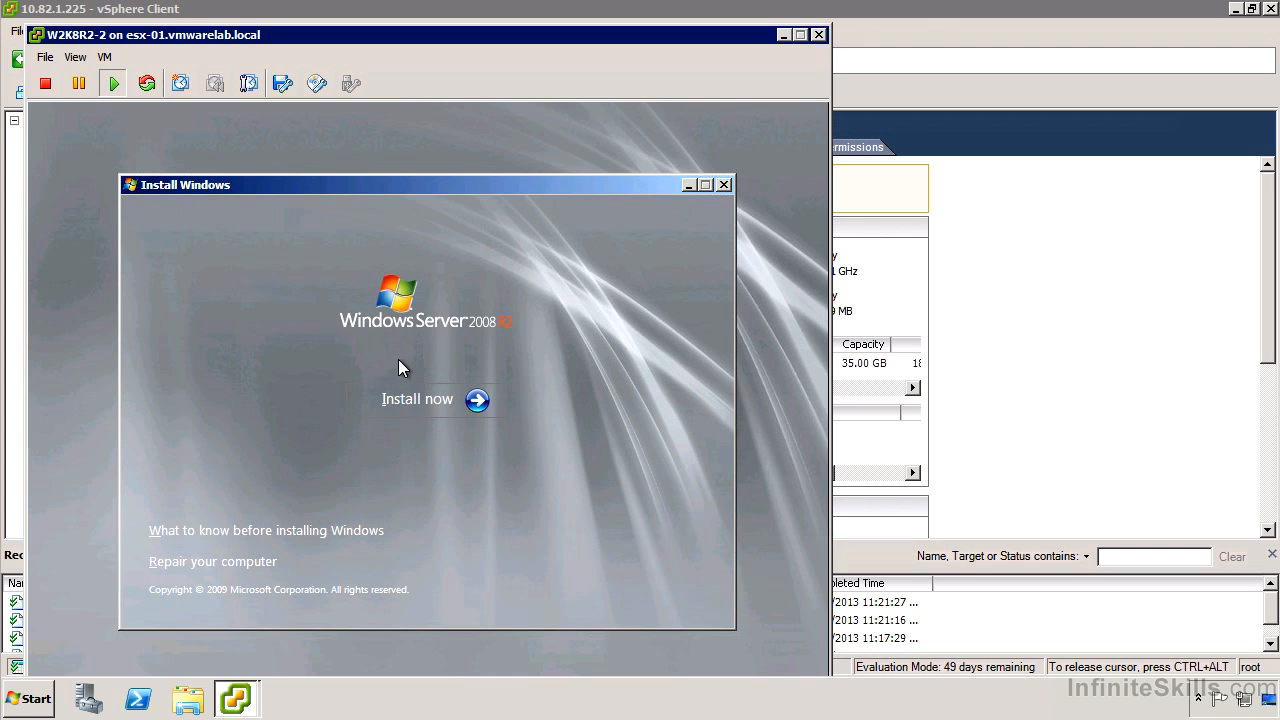
left_click(409, 391)
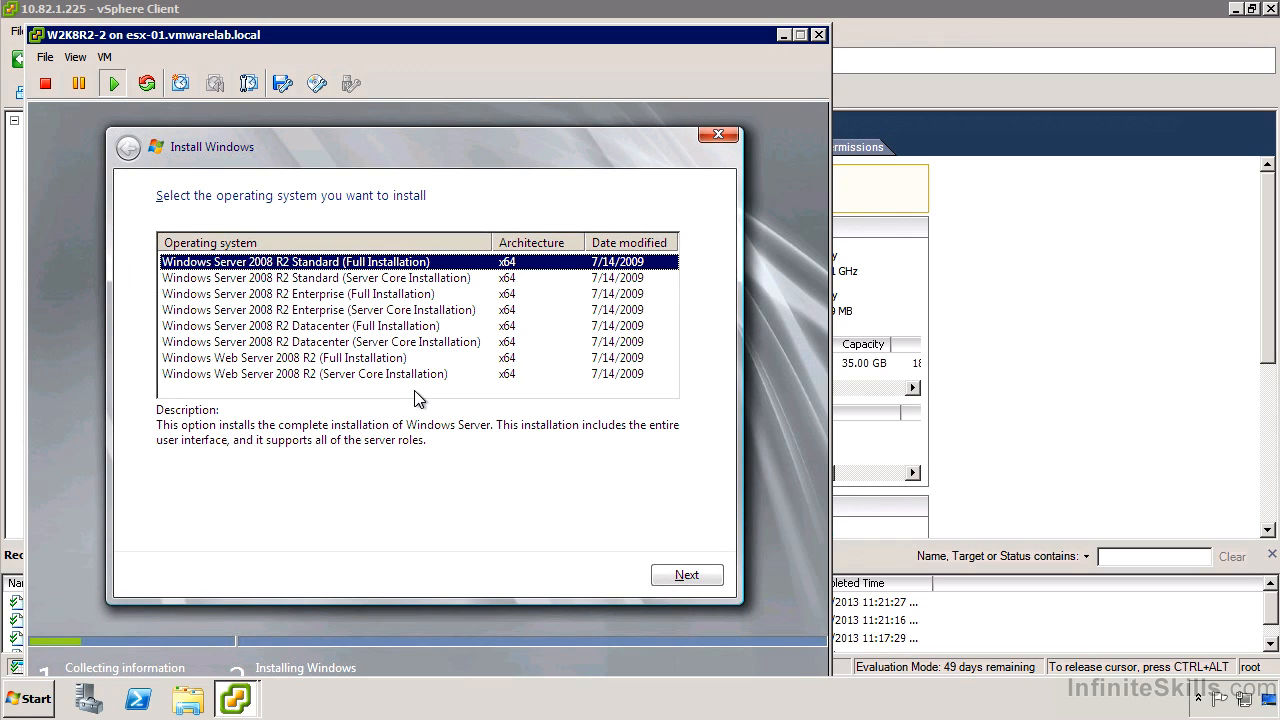
Step: Install Windows Server 2008 R2 Standard (Full Installation) on Disk 0 Unallocated Space, accepting the license terms
key("Return")
key("space")
key("Return")
left_click(415, 392)
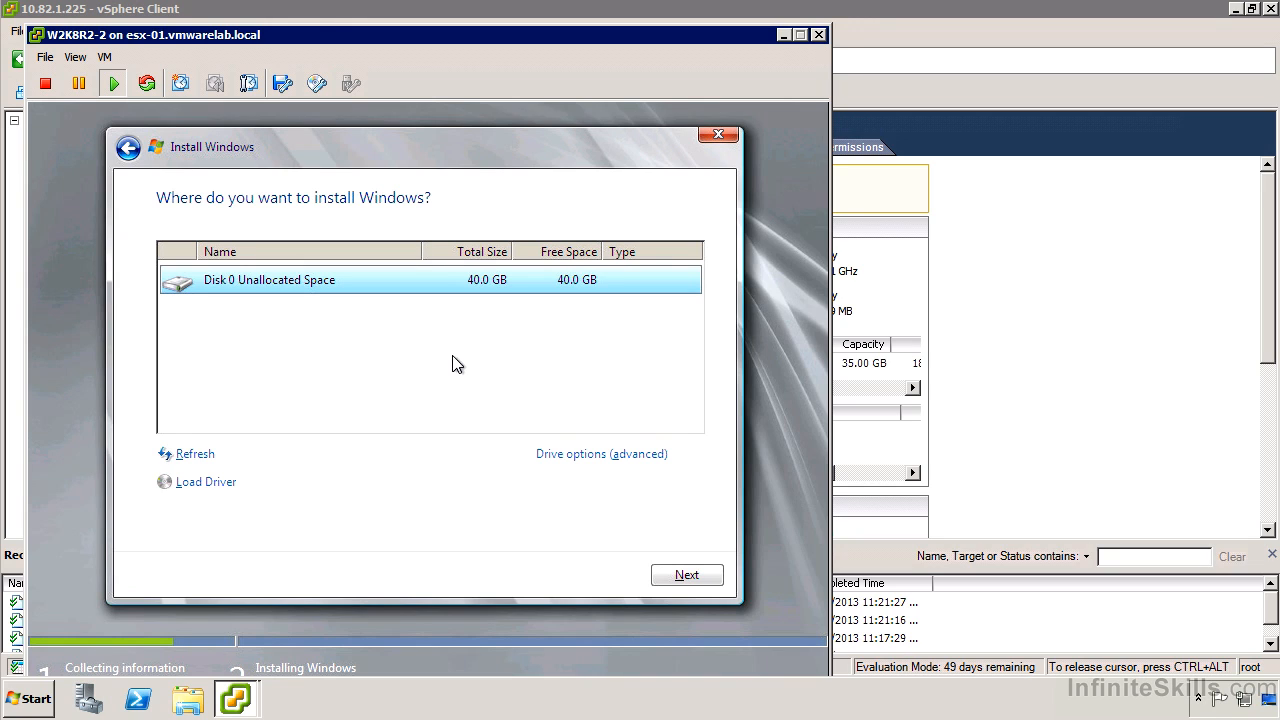
left_click(686, 575)
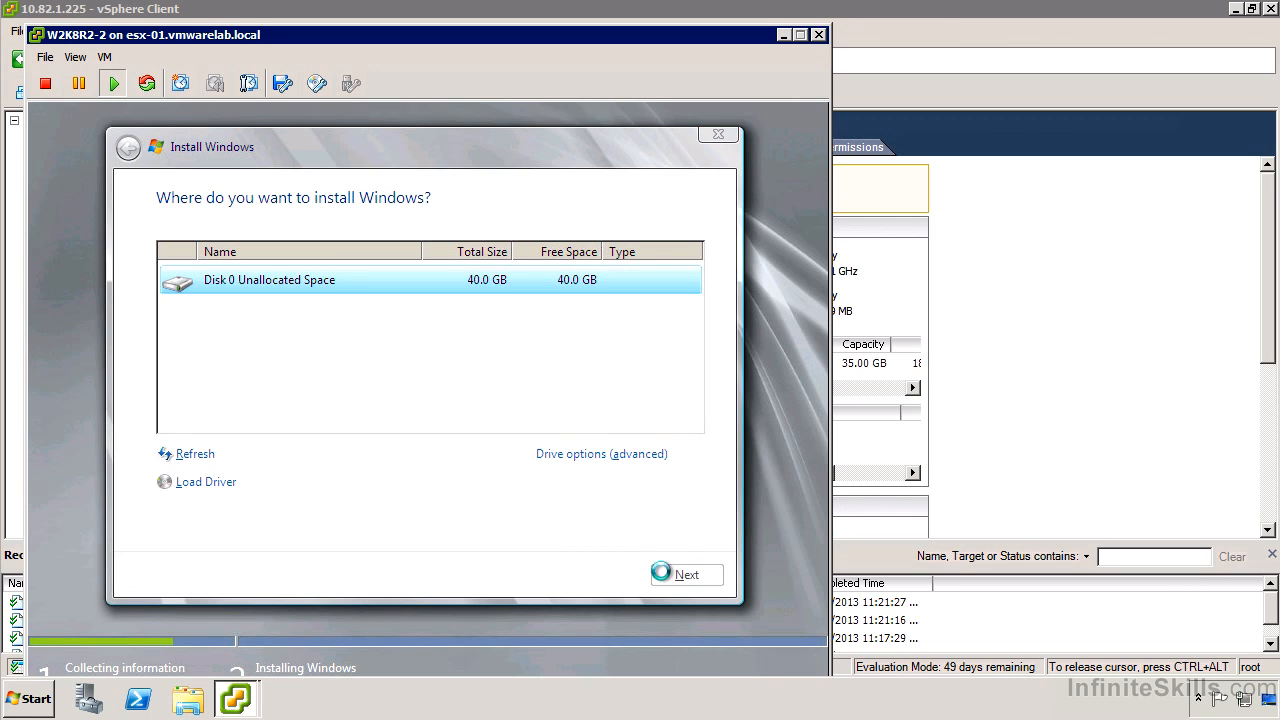